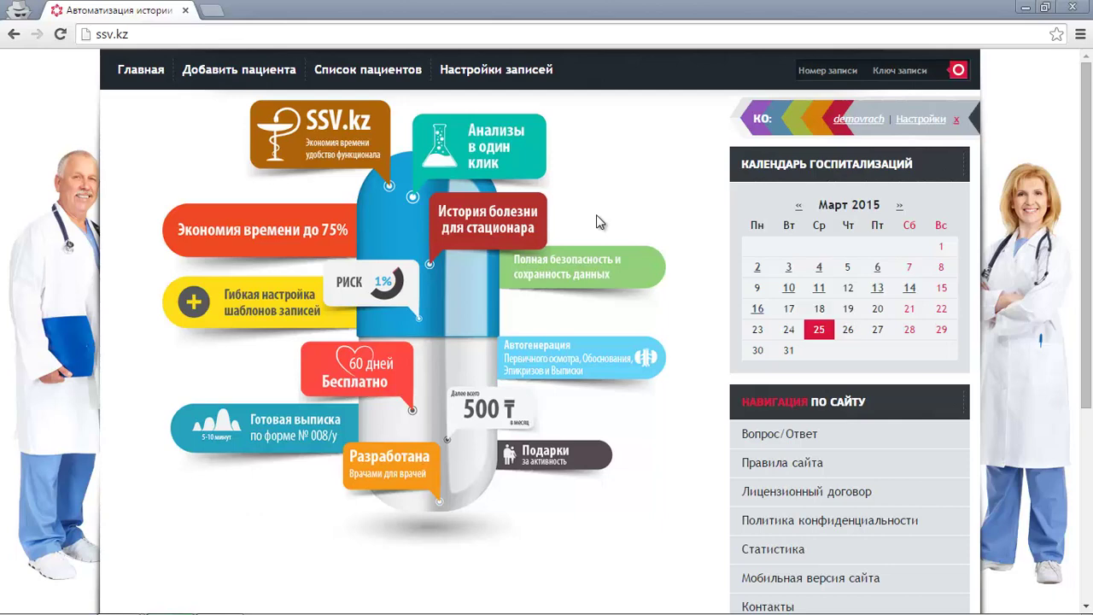
Go to Настройки записей and into the first-exam heading field under Личные настройки ведения пациентов.
{"action": "left_click", "coordinate": [505, 72]}
{"action": "scroll", "coordinate": [337, 267], "scroll_direction": "down", "scroll_amount": 1}
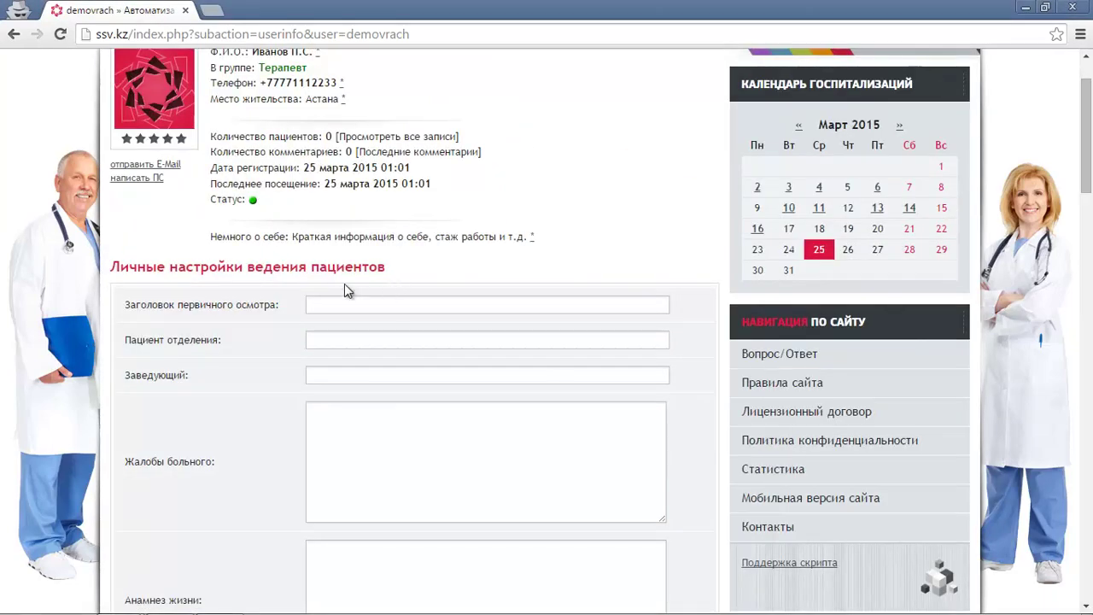
{"action": "left_click_drag", "start_coordinate": [111, 267], "coordinate": [386, 268]}
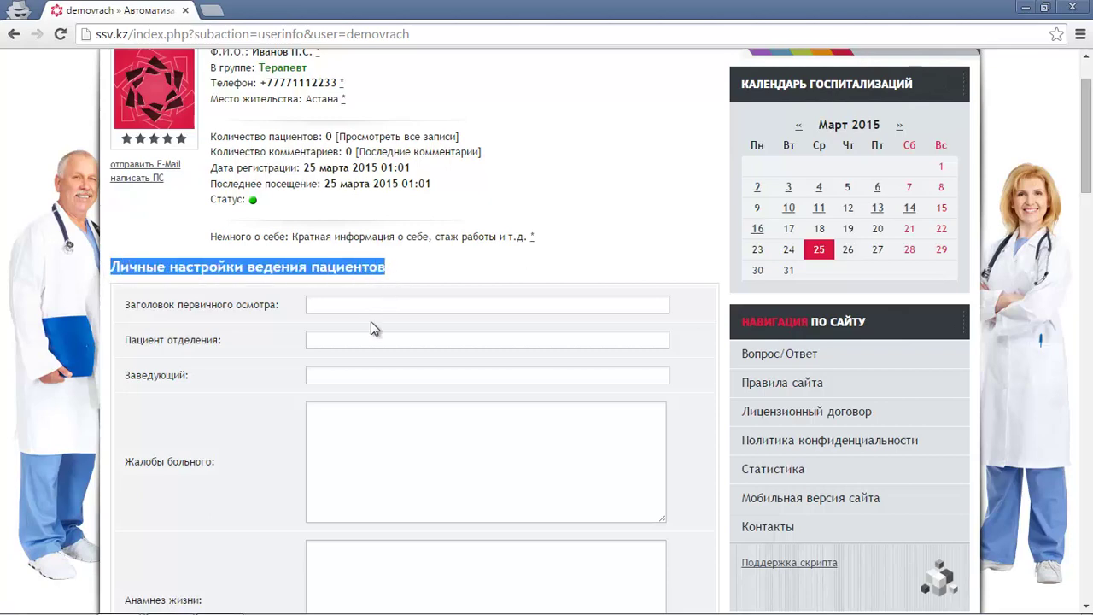
{"action": "left_click", "coordinate": [372, 307]}
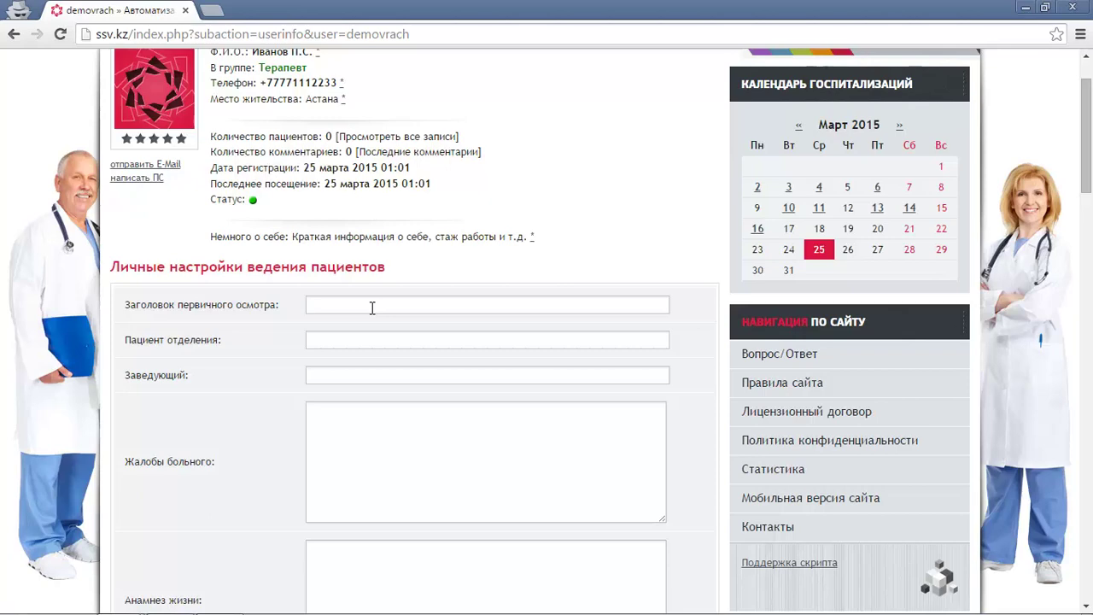
{"action": "left_click", "coordinate": [372, 307]}
Enter a joint-exam-with-therapy-head heading, set Пациент отделения to терапии, and move to Заведующий.
{"action": "type", "text": "Совместн"}
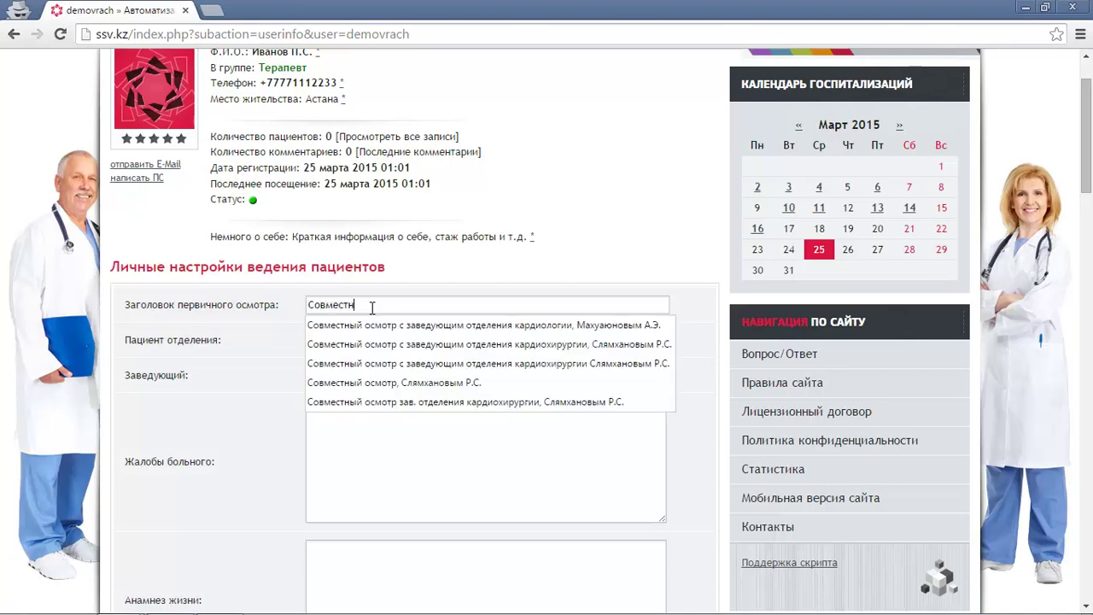
{"action": "type", "text": "ый осмотр с"}
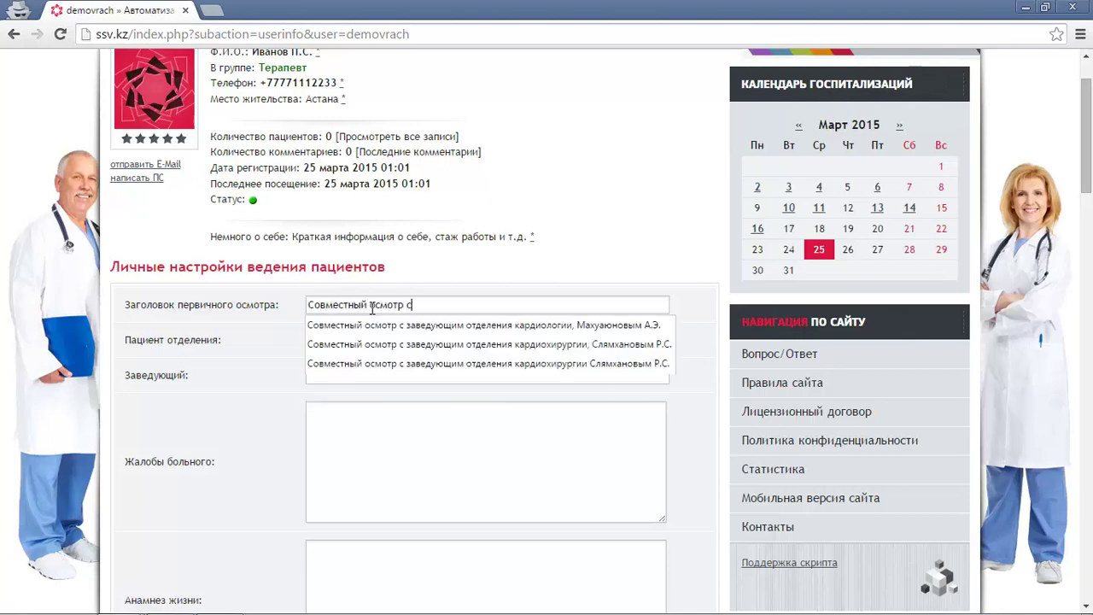
{"action": "type", "text": " заведую"}
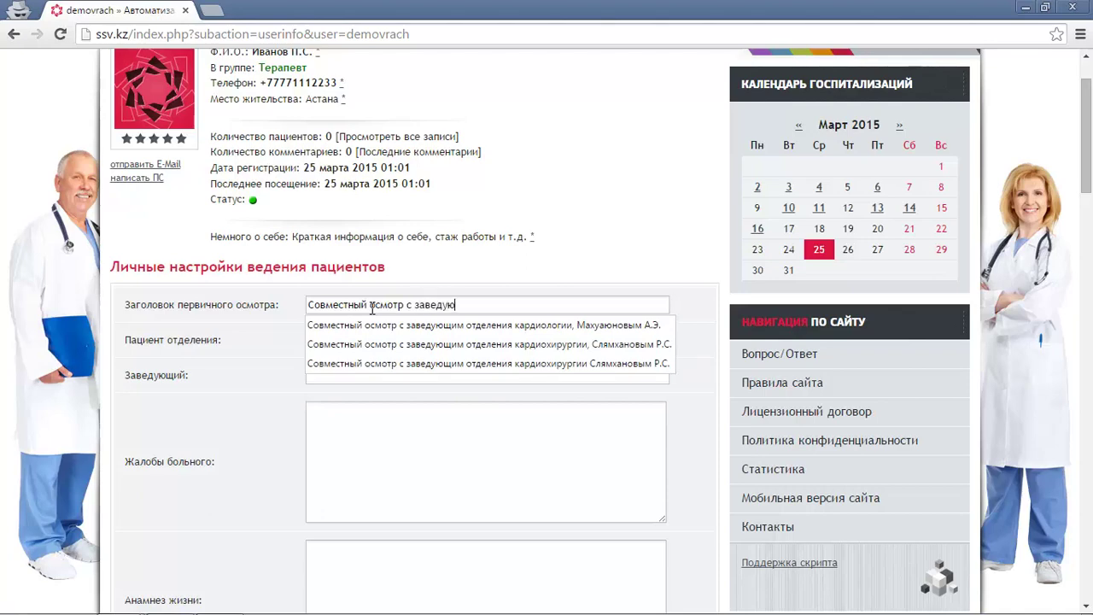
{"action": "type", "text": "щим отделения терапии"}
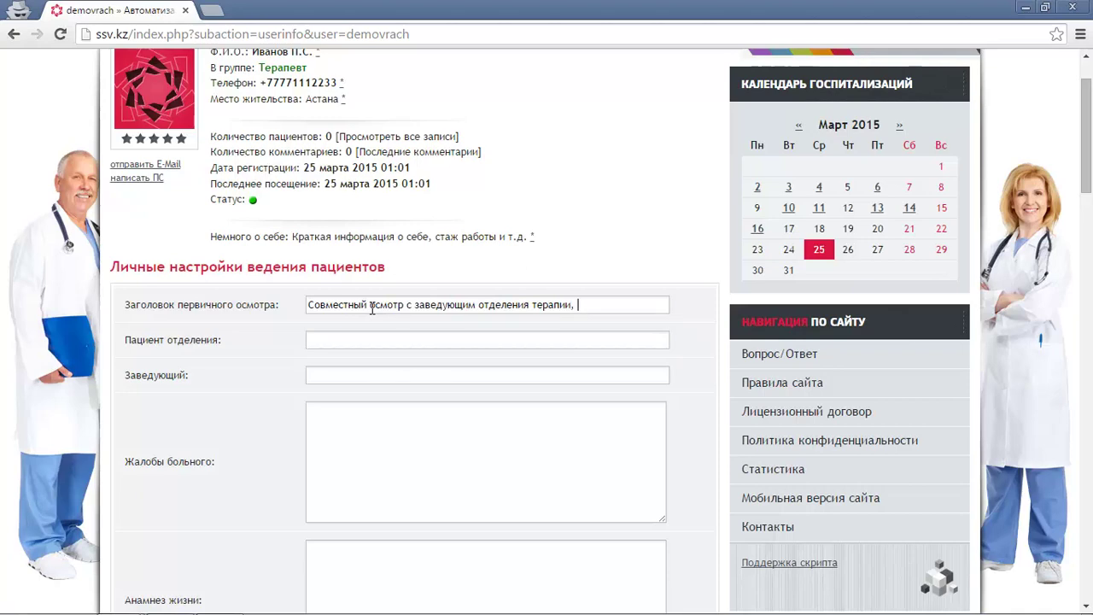
{"action": "type", "text": ", Петровым"}
{"action": "type", "text": " А.С."}
{"action": "type", "text": "терапии"}
{"action": "key", "text": "Tab"}
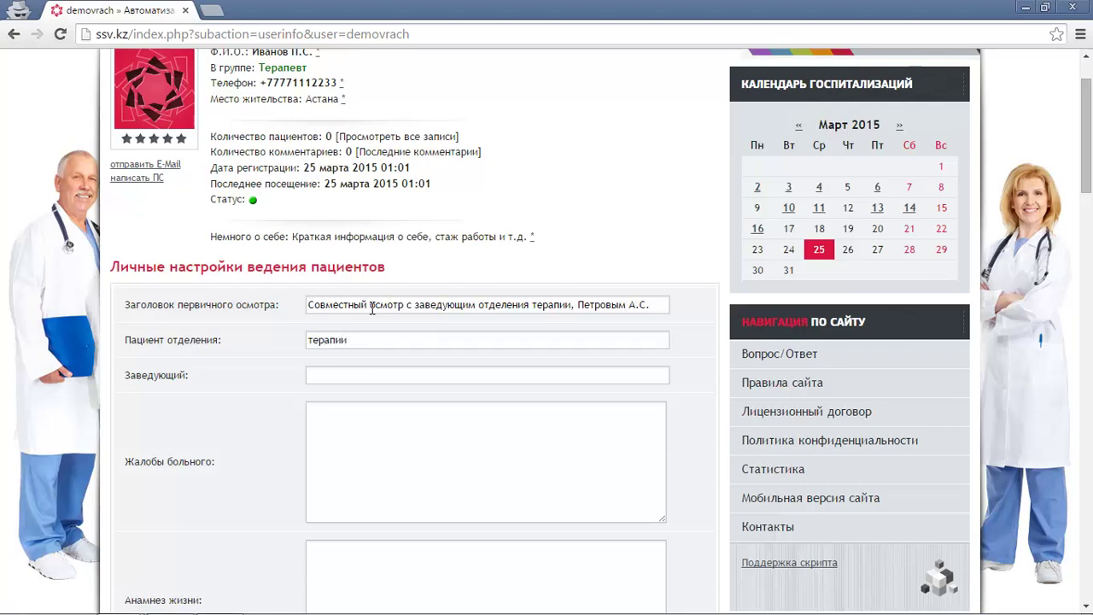
Finish the department head's surname, set Размер шрифта to 15, and save the settings.
{"action": "type", "text": "Петро"}
{"action": "scroll", "coordinate": [502, 394], "scroll_direction": "down", "scroll_amount": 15}
{"action": "scroll", "coordinate": [502, 394], "scroll_direction": "down", "scroll_amount": 4}
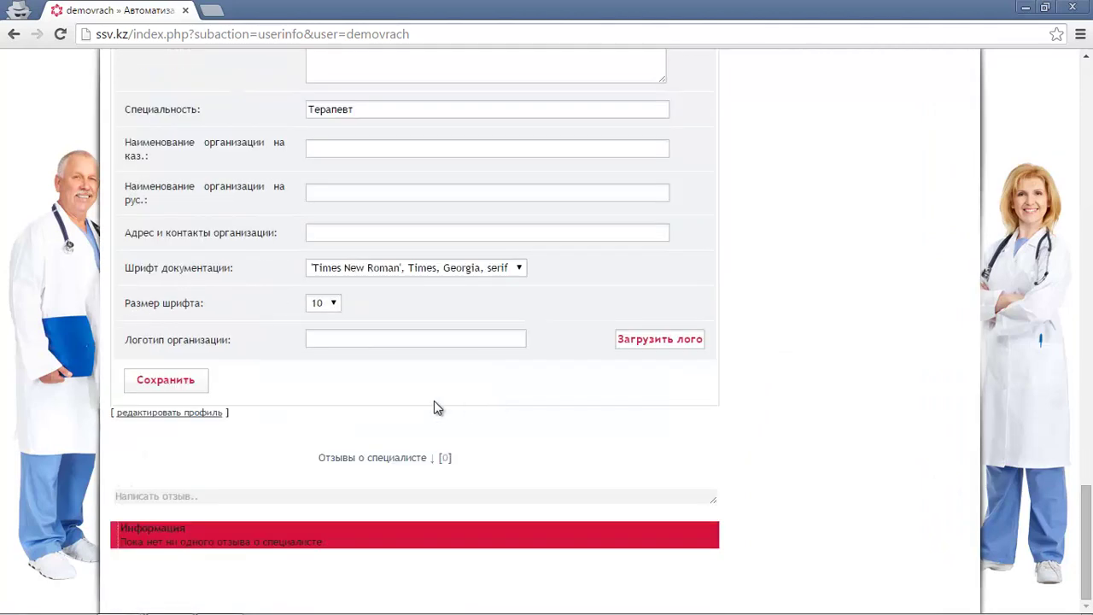
{"action": "left_click", "coordinate": [316, 304]}
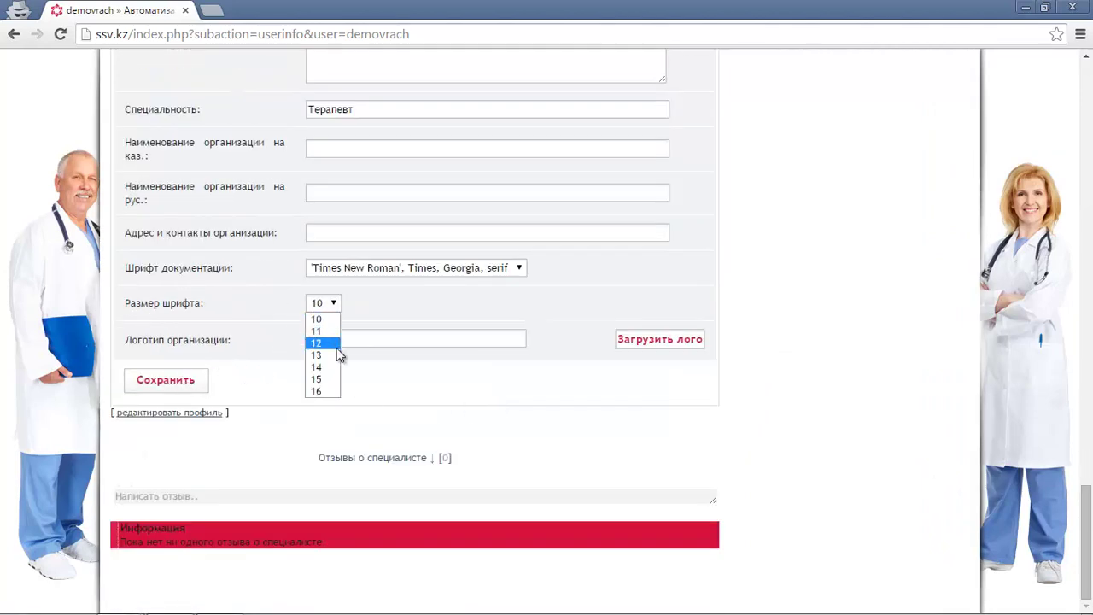
{"action": "left_click", "coordinate": [327, 378]}
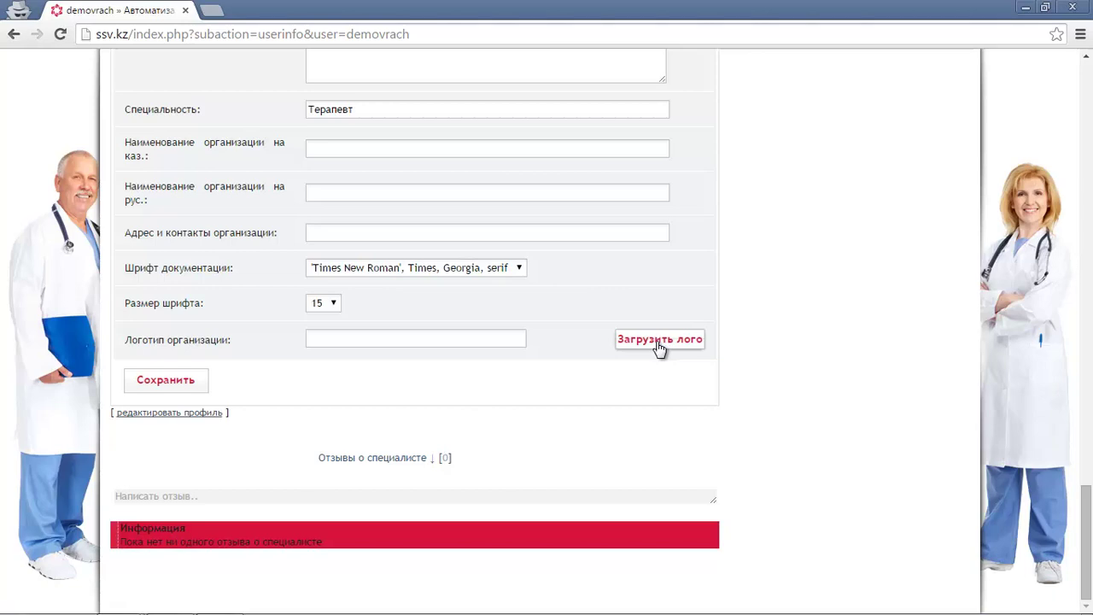
{"action": "left_click", "coordinate": [151, 390]}
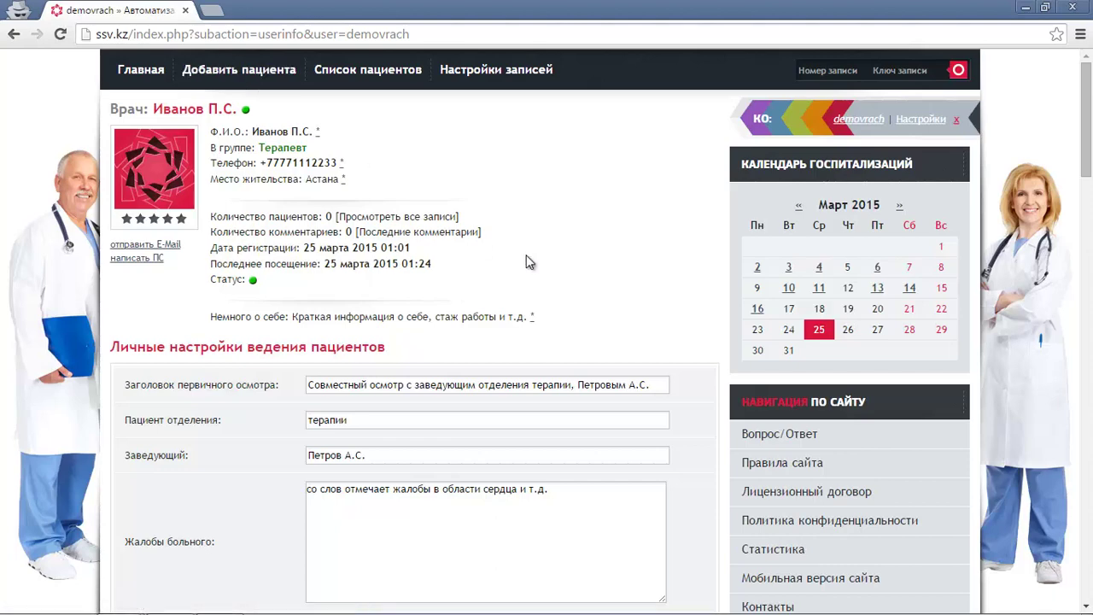
Start a new patient, fill the ИИН from the suggestion, and run ИИН поиск with the captcha.
{"action": "left_click", "coordinate": [227, 75]}
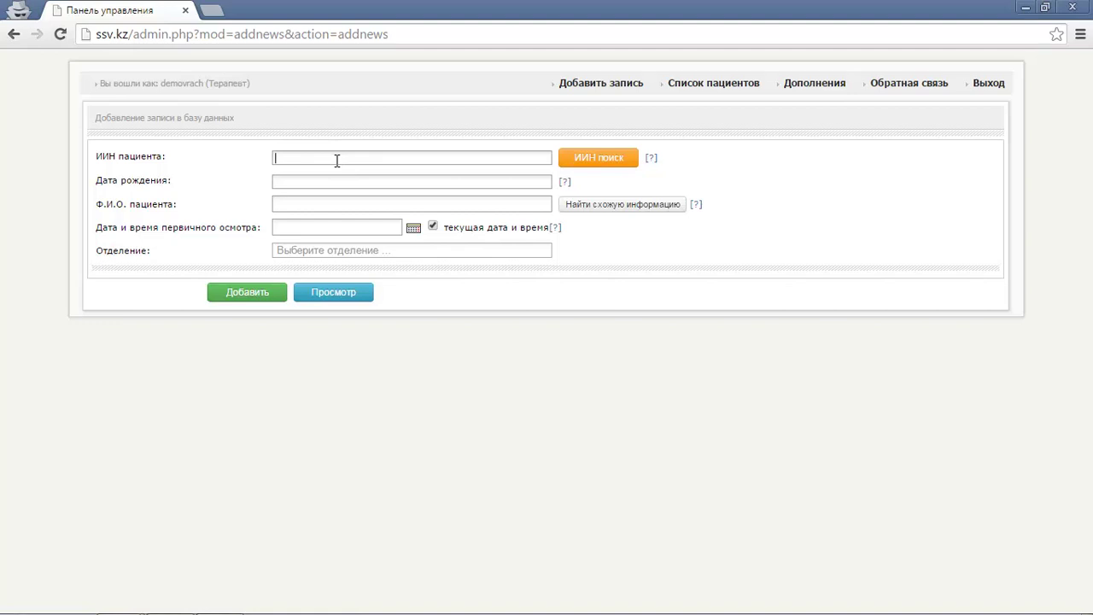
{"action": "type", "text": "89"}
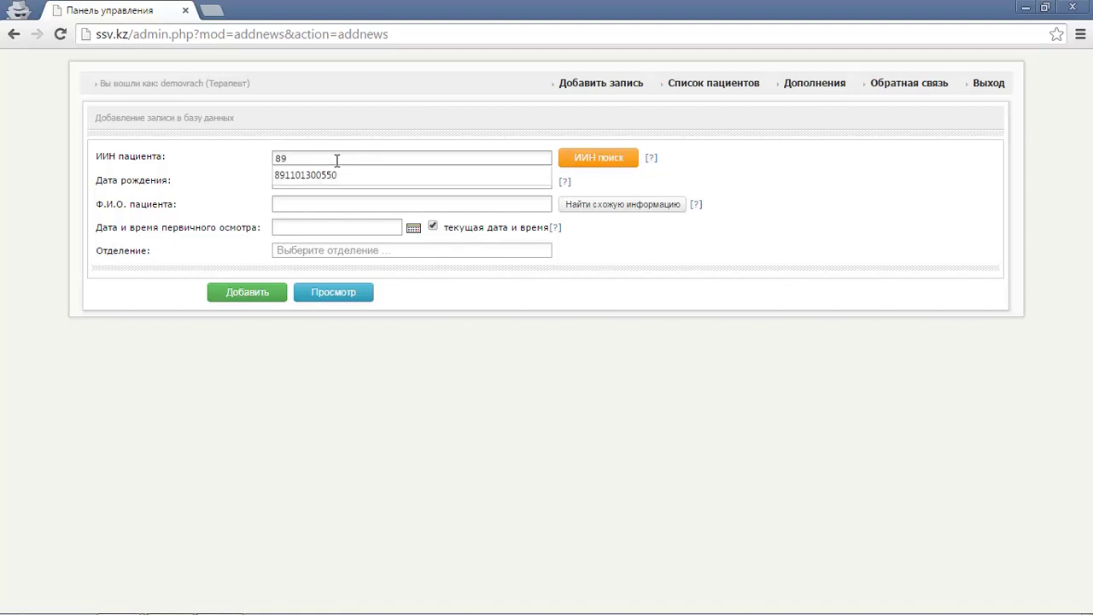
{"action": "left_click", "coordinate": [331, 175]}
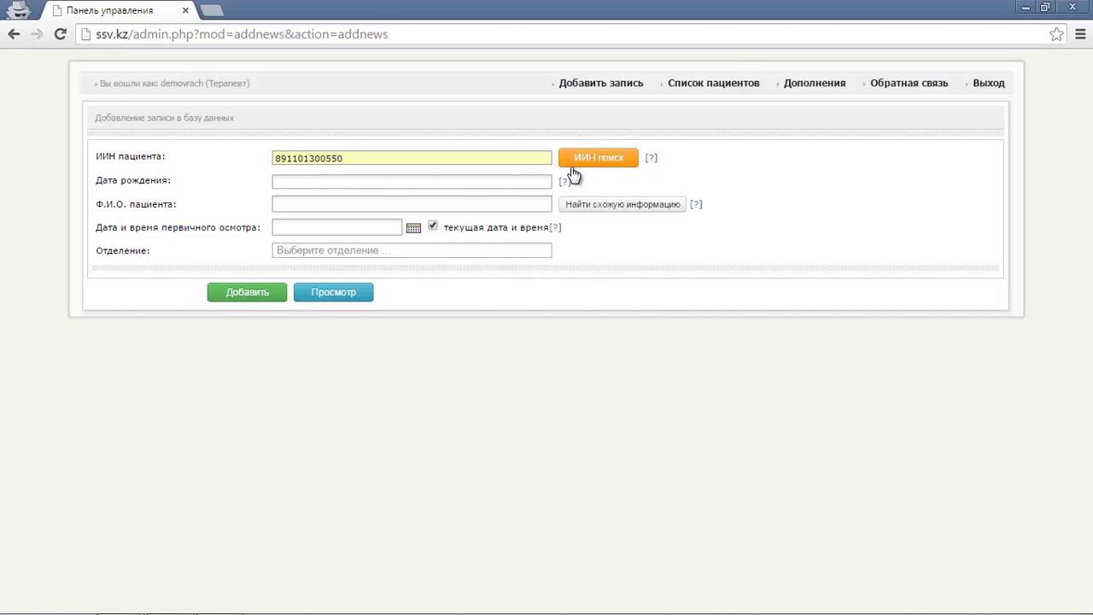
{"action": "left_click", "coordinate": [617, 162]}
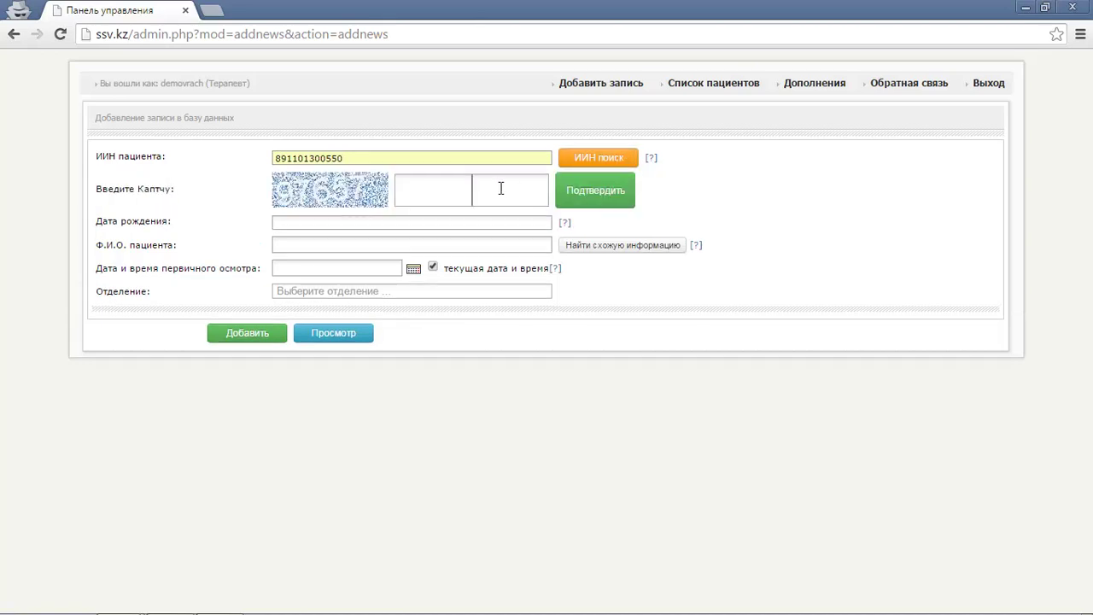
{"action": "left_click", "coordinate": [598, 195]}
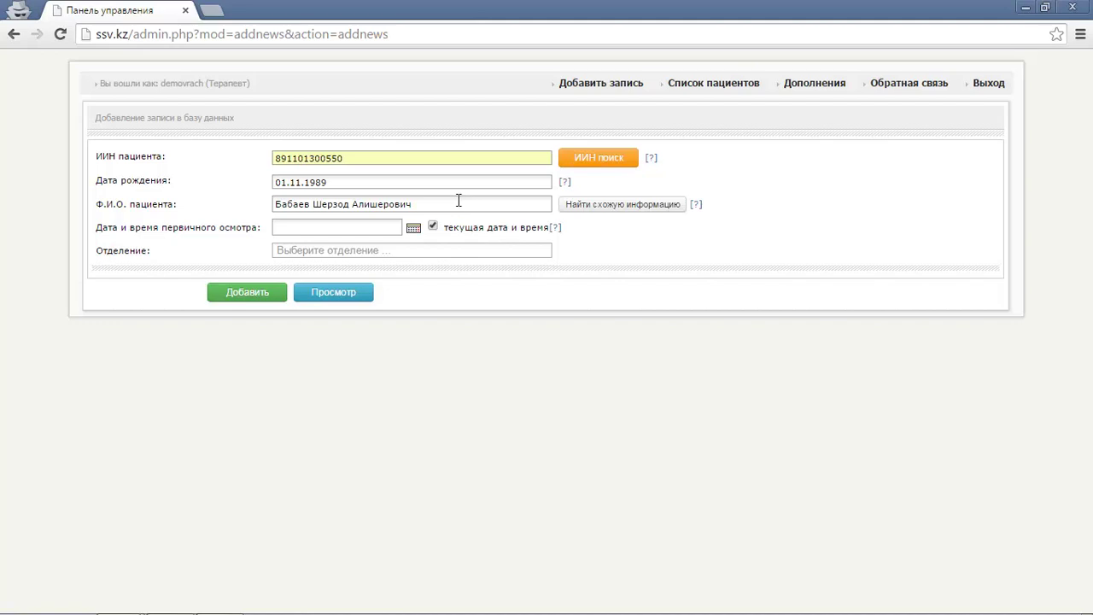
{"action": "left_click", "coordinate": [349, 227]}
{"action": "type", "text": "2015-03-25 10:00:00"}
{"action": "left_click", "coordinate": [356, 252]}
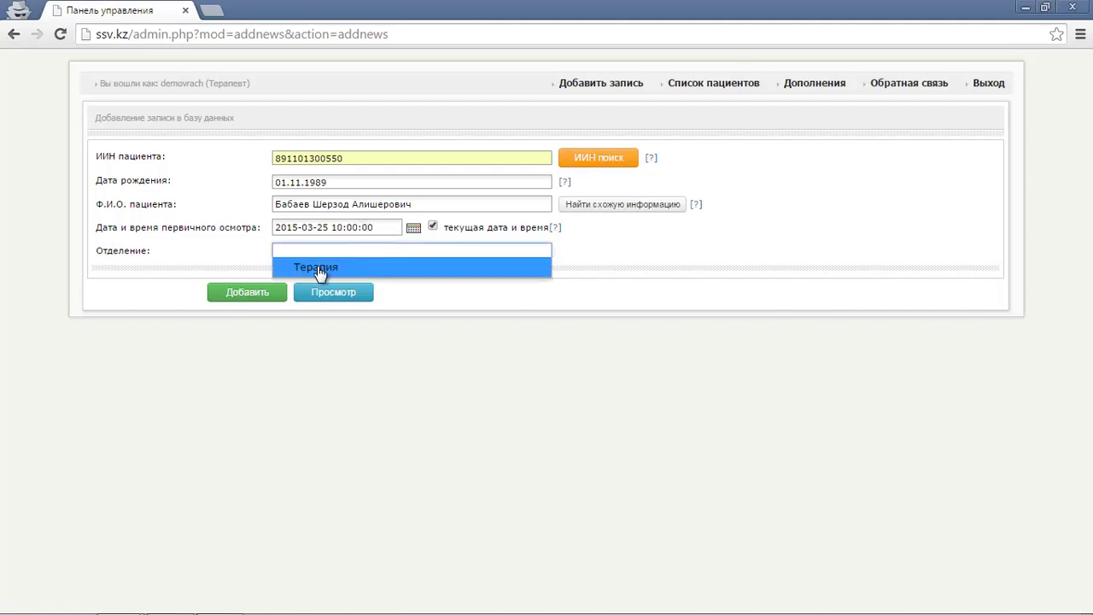
{"action": "left_click", "coordinate": [319, 268]}
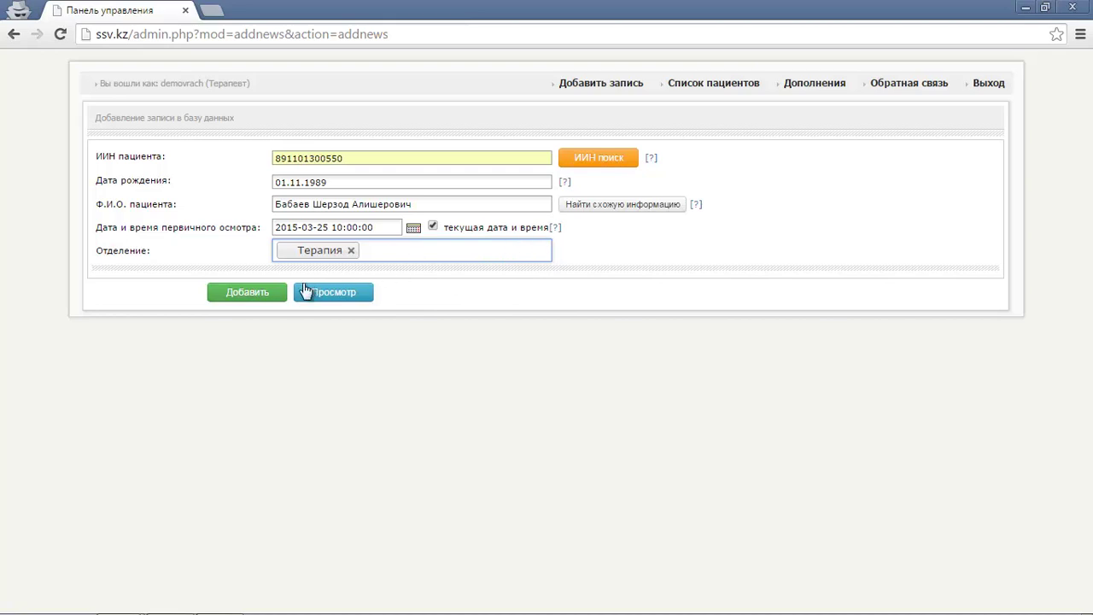
{"action": "left_click", "coordinate": [257, 292]}
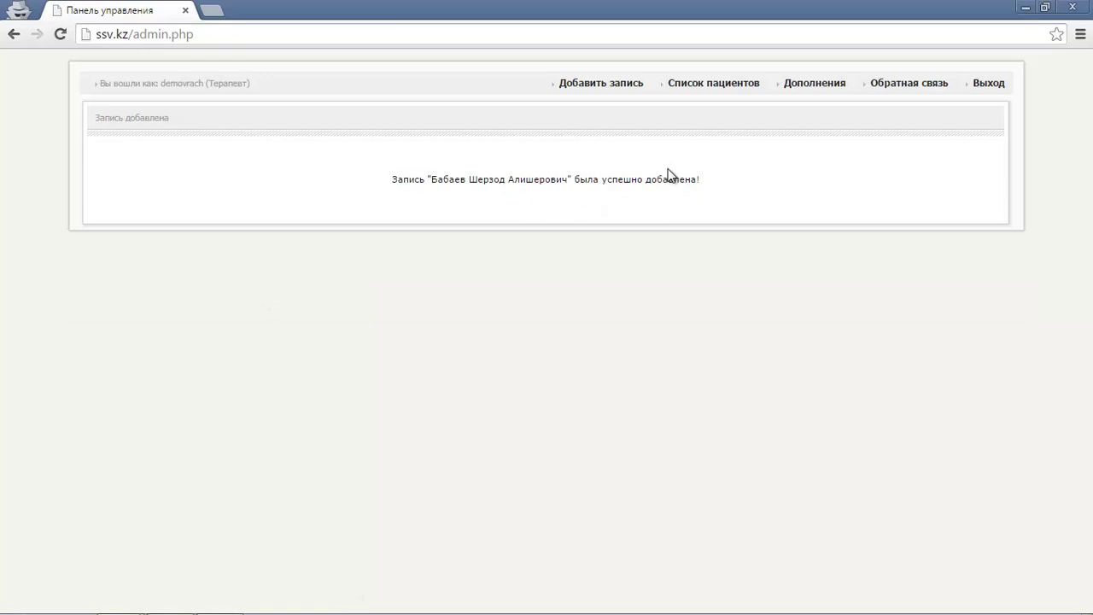
Open the new patient's edit page from Список пациентов.
{"action": "left_click", "coordinate": [713, 89]}
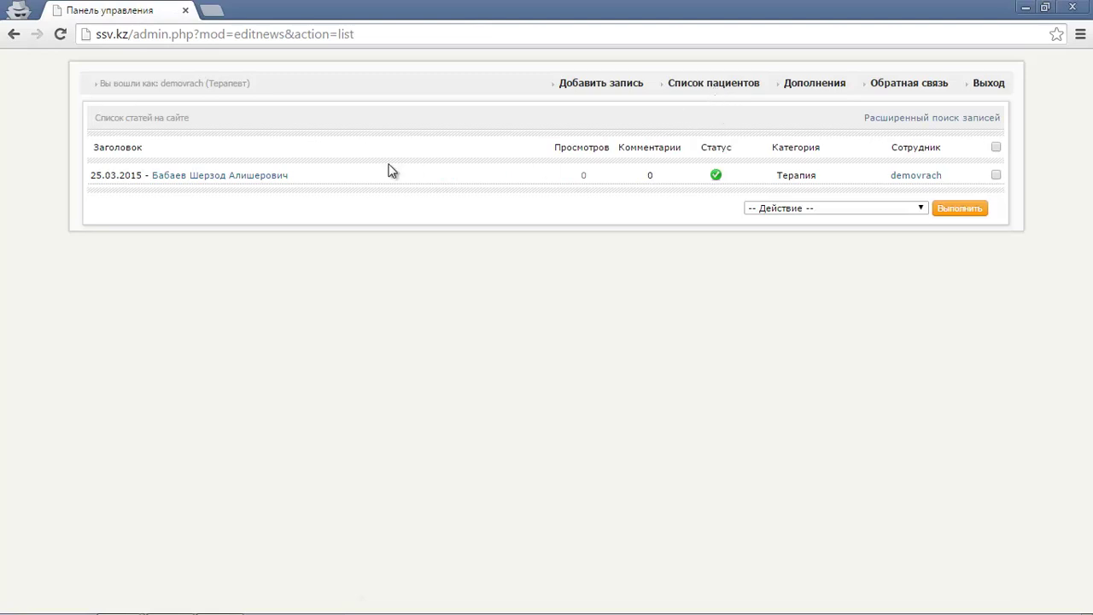
{"action": "triple_click", "coordinate": [245, 176]}
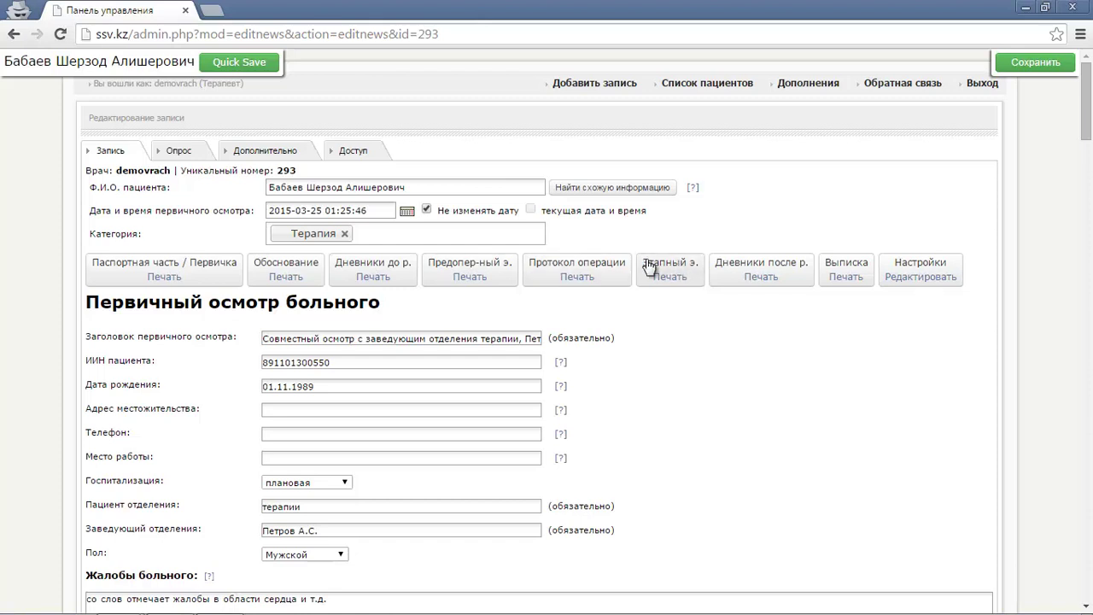
Cycle through the record's section buttons and show the Паспортная часть / Первичка form.
{"action": "left_click", "coordinate": [544, 271]}
{"action": "left_click", "coordinate": [478, 274]}
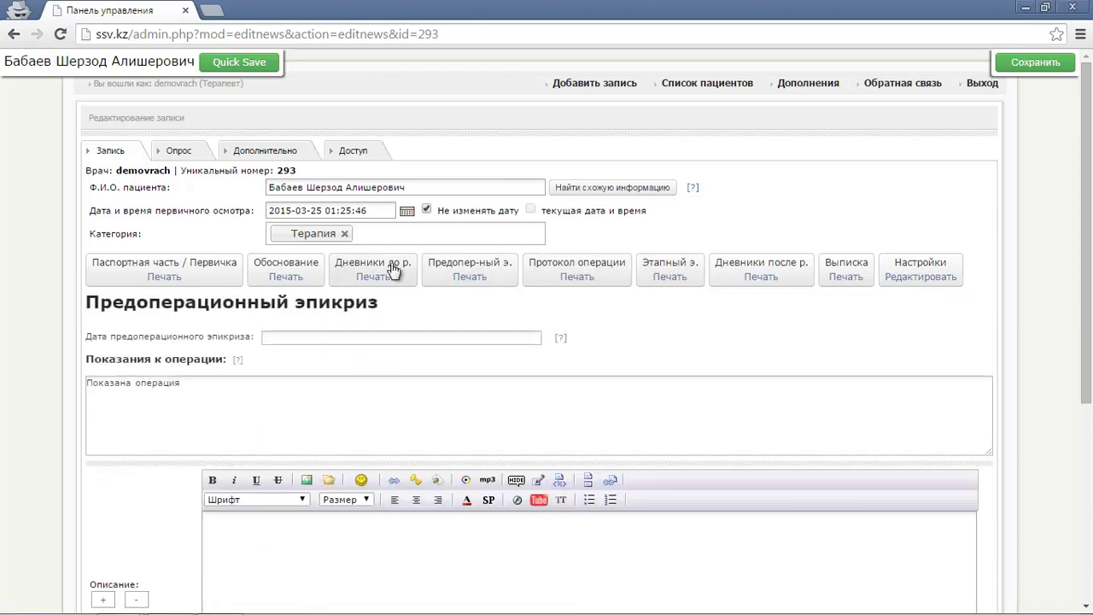
{"action": "left_click", "coordinate": [389, 272]}
{"action": "left_click", "coordinate": [295, 266]}
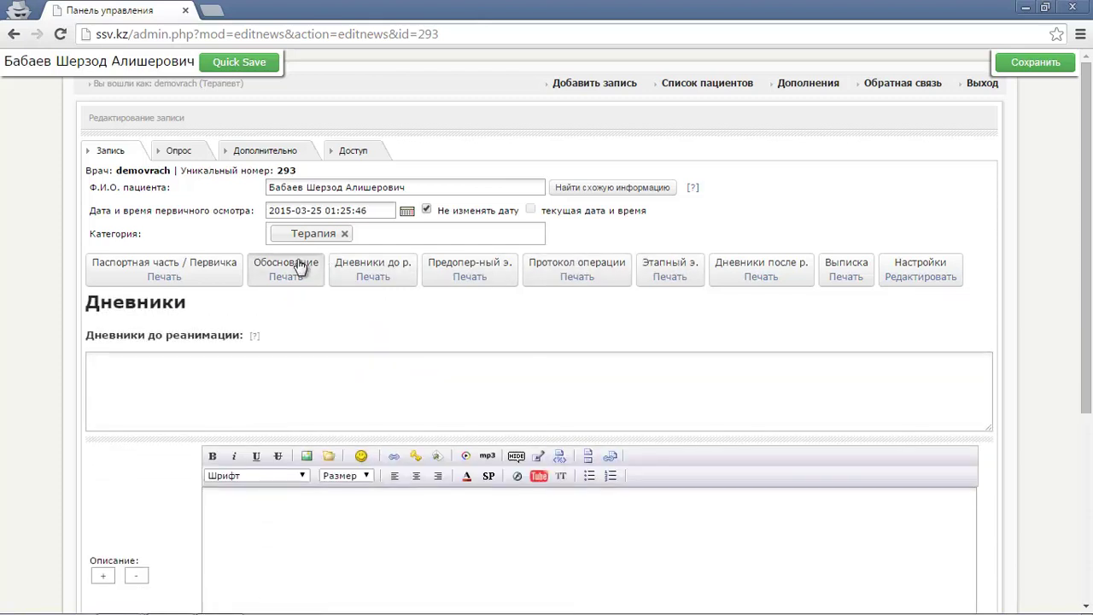
{"action": "left_click", "coordinate": [671, 267]}
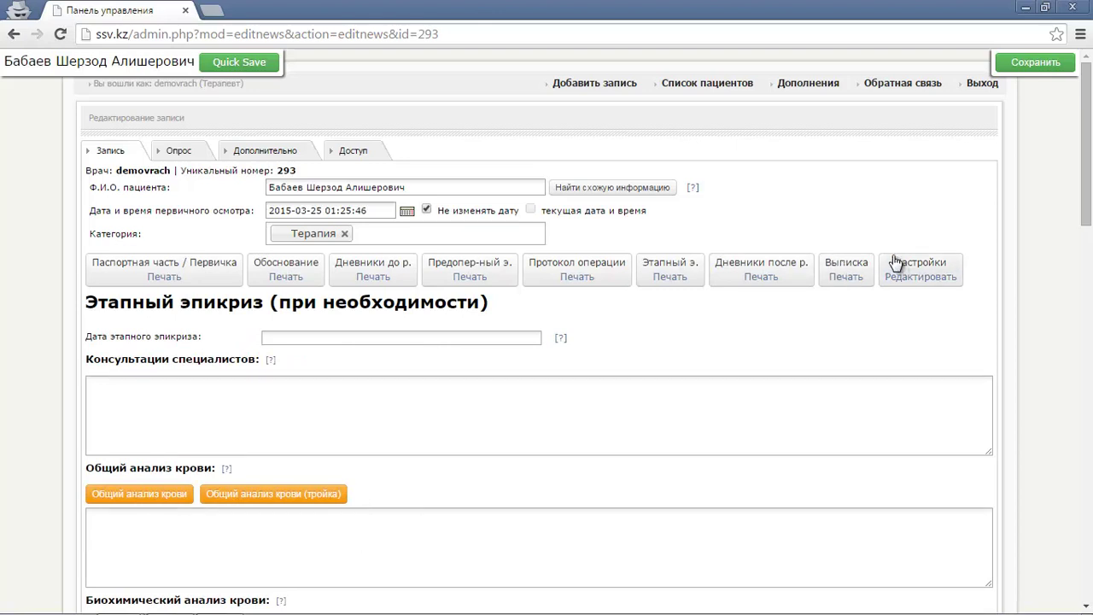
{"action": "left_click", "coordinate": [225, 261]}
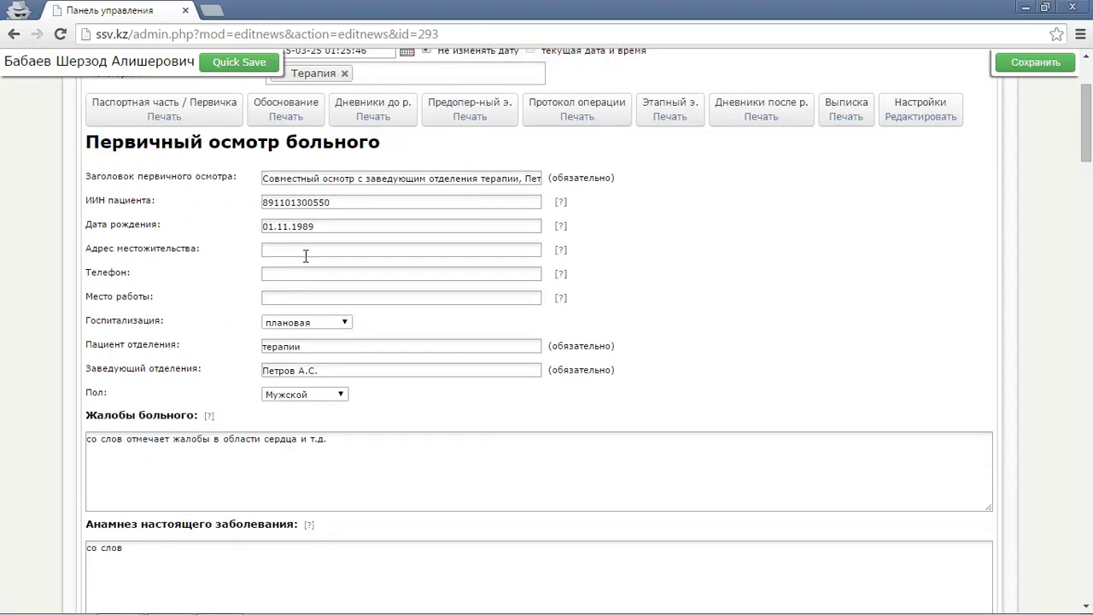
Fill the home address from the second saved suggestion and enter the patient's phone number.
{"action": "left_click", "coordinate": [306, 253]}
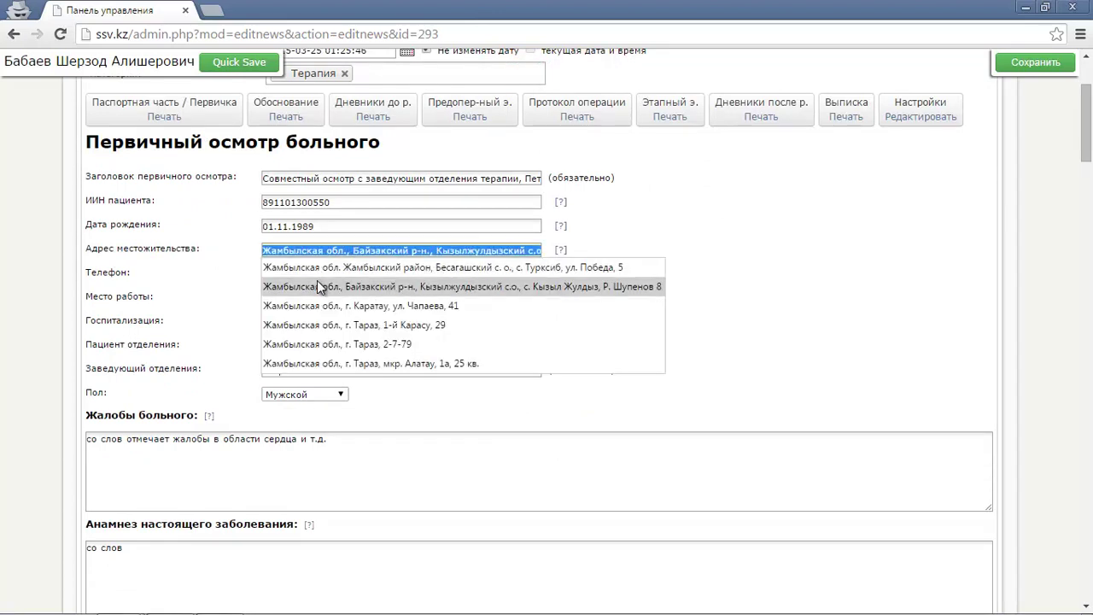
{"action": "left_click", "coordinate": [317, 280]}
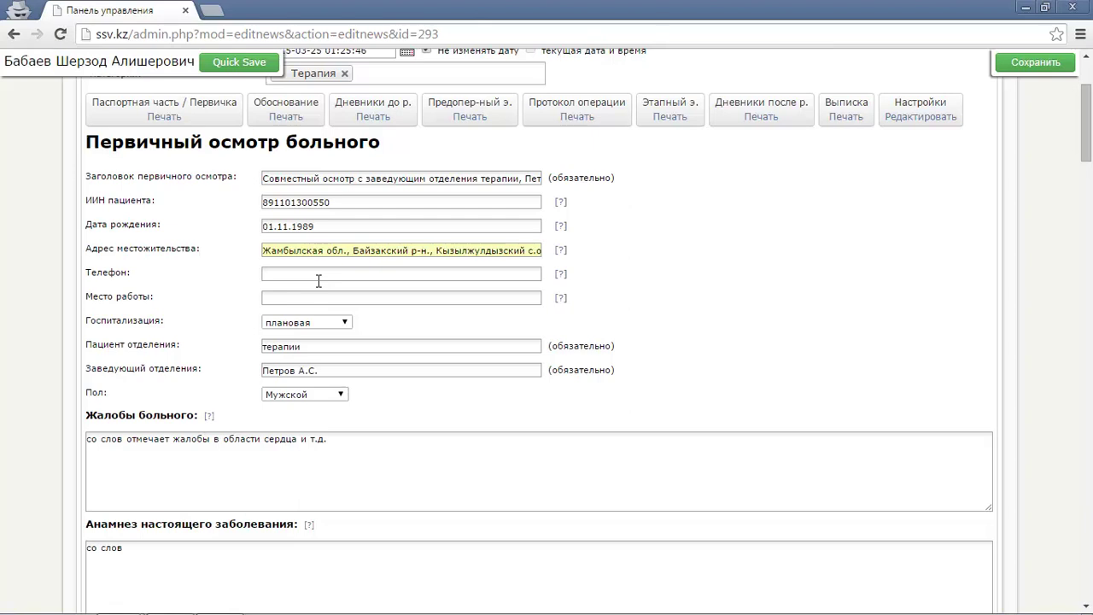
{"action": "left_click", "coordinate": [318, 279]}
{"action": "type", "text": "7 (777) 777-7777"}
Set the workplace to работает and keep плановая hospitalisation.
{"action": "left_click", "coordinate": [295, 305]}
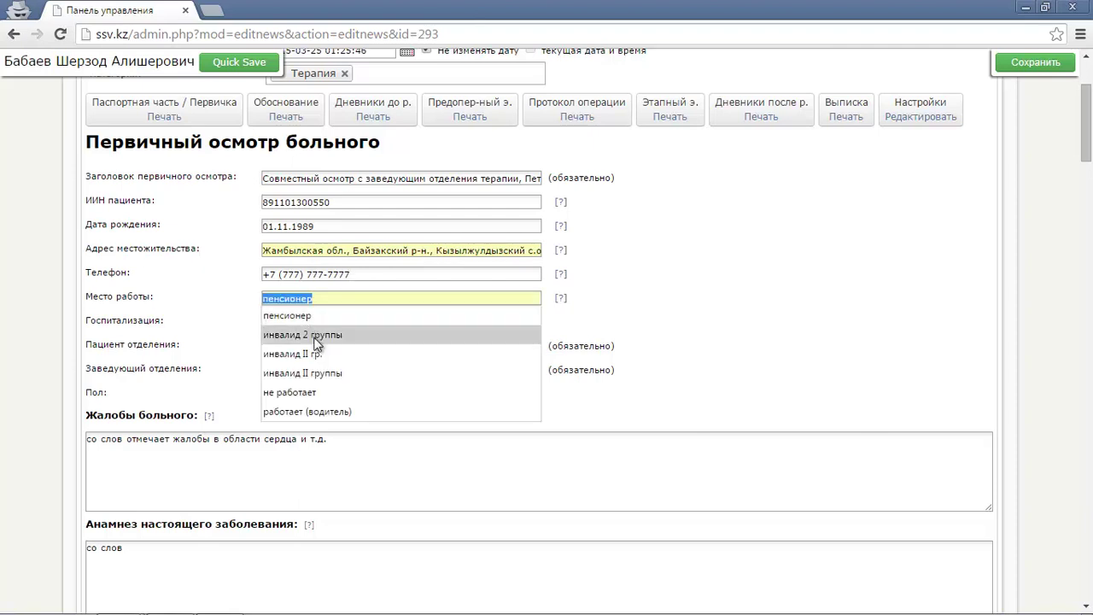
{"action": "left_click", "coordinate": [326, 411]}
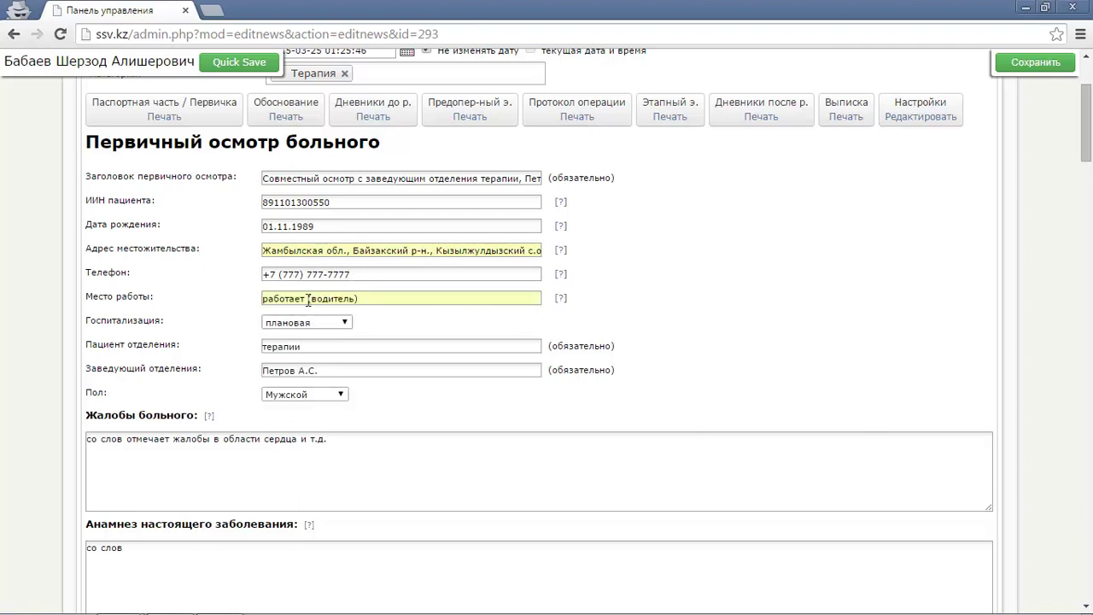
{"action": "left_click_drag", "start_coordinate": [308, 301], "coordinate": [412, 299]}
{"action": "key", "text": "BackSpace"}
{"action": "left_click", "coordinate": [196, 311]}
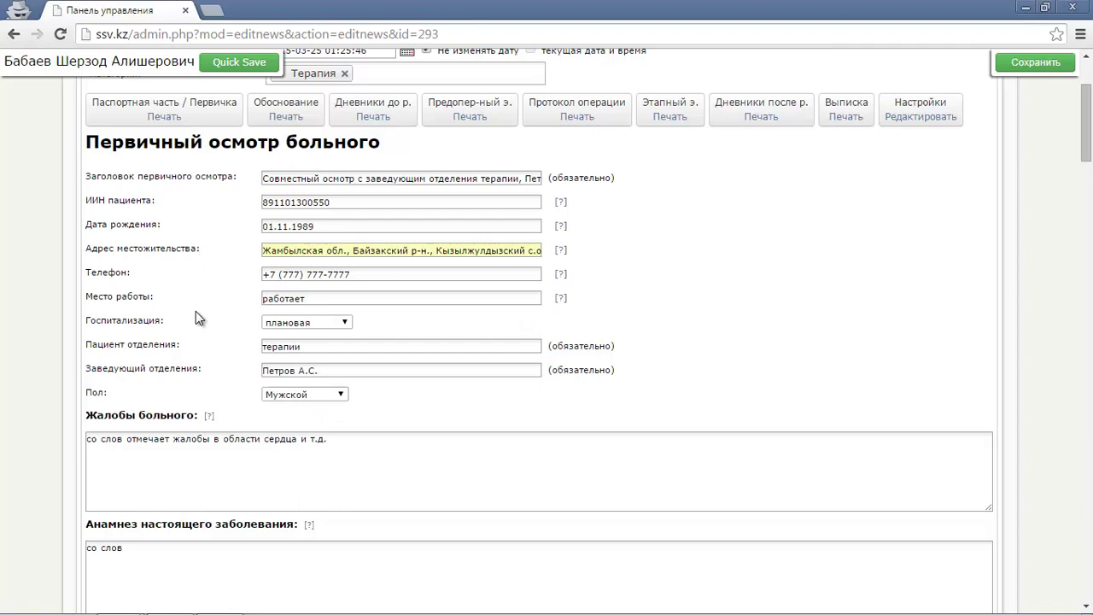
{"action": "left_click", "coordinate": [340, 321]}
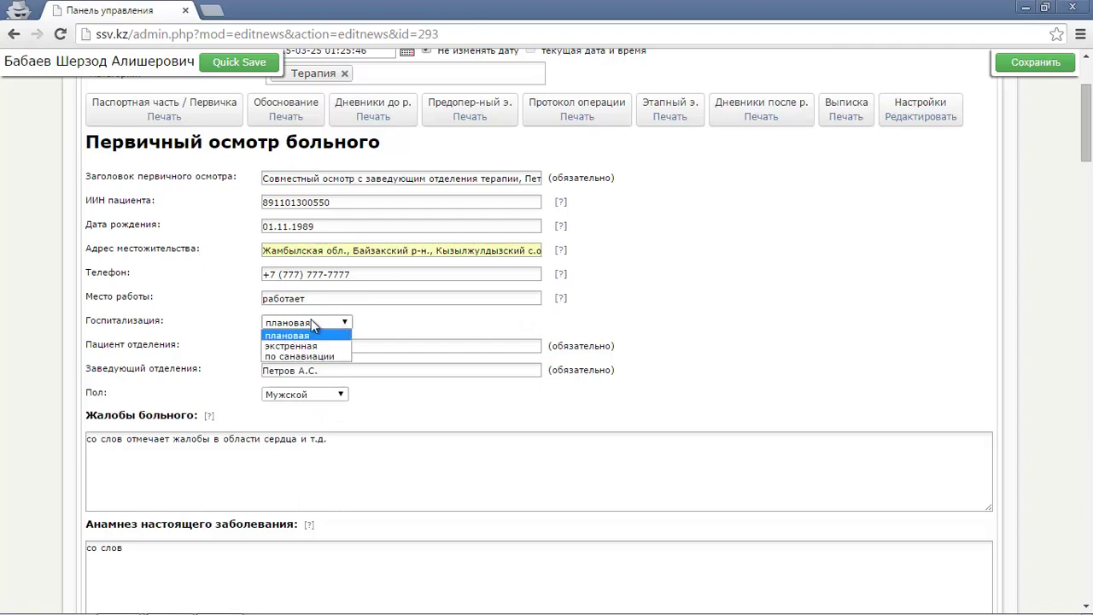
{"action": "left_click", "coordinate": [213, 334]}
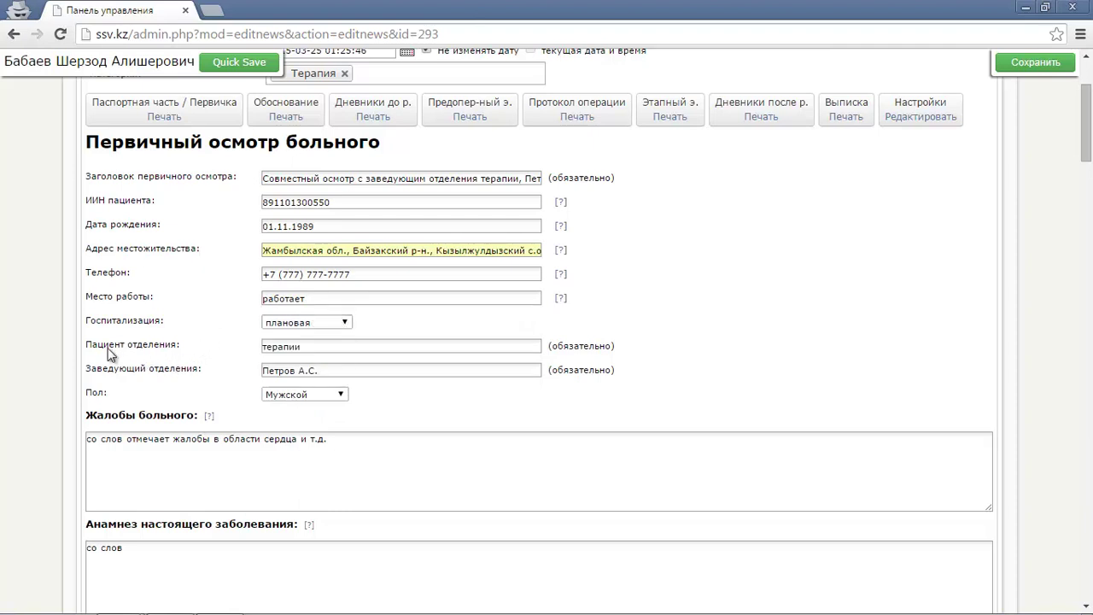
Review the prefilled department терапии, department head and complaints text.
{"action": "left_click_drag", "start_coordinate": [89, 341], "coordinate": [177, 344]}
{"action": "left_click", "coordinate": [216, 350]}
{"action": "left_click_drag", "start_coordinate": [183, 349], "coordinate": [89, 346]}
{"action": "double_click", "coordinate": [272, 345]}
{"action": "left_click_drag", "start_coordinate": [203, 369], "coordinate": [98, 369]}
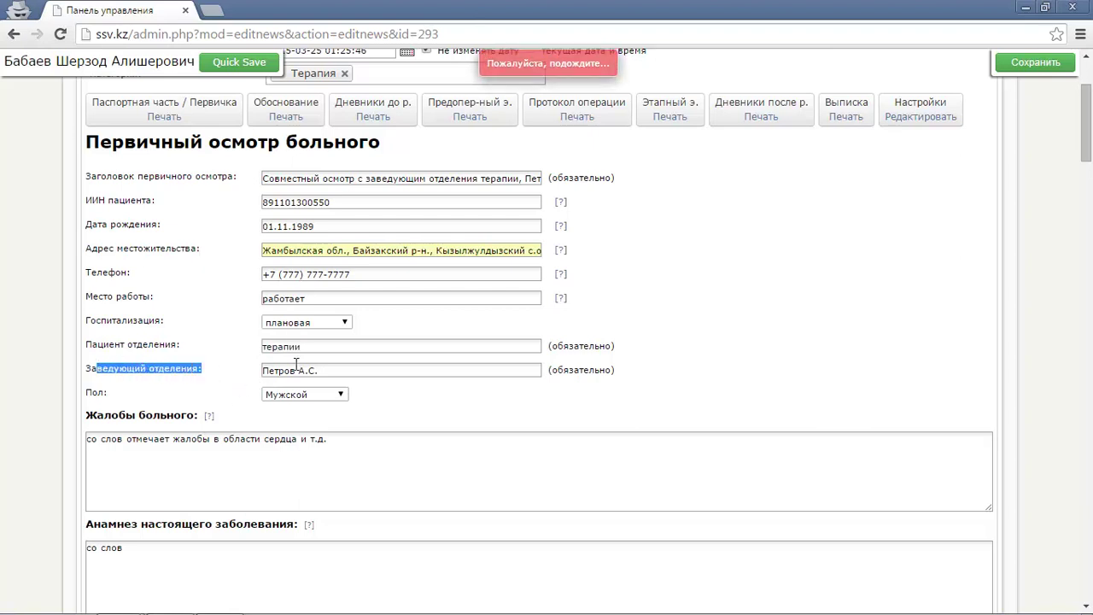
{"action": "left_click", "coordinate": [329, 369]}
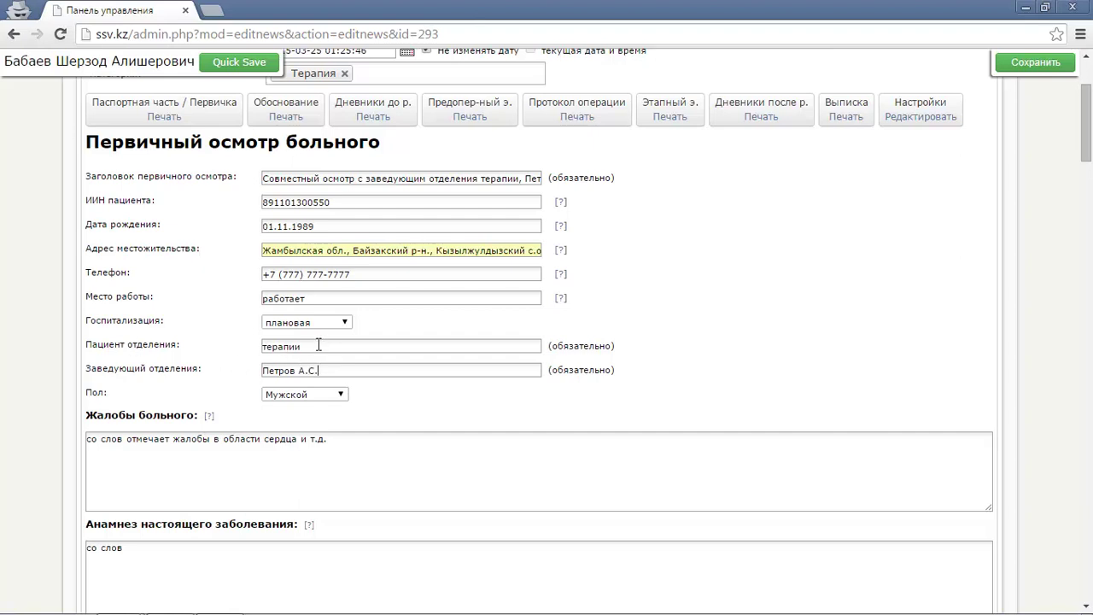
{"action": "scroll", "coordinate": [316, 350], "scroll_direction": "down", "scroll_amount": 1}
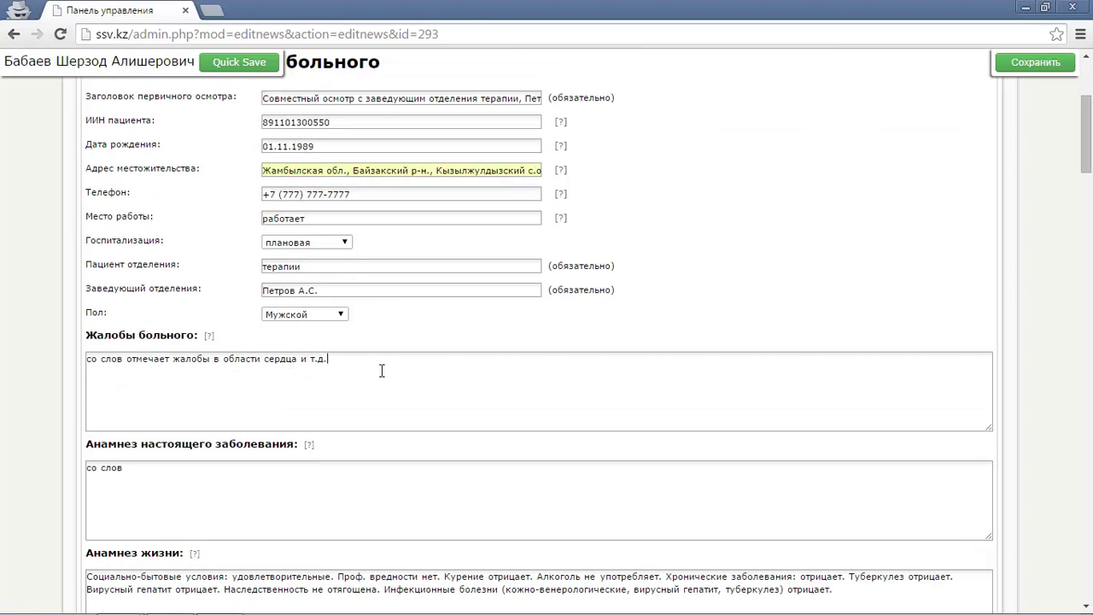
{"action": "left_click_drag", "start_coordinate": [375, 369], "coordinate": [83, 381]}
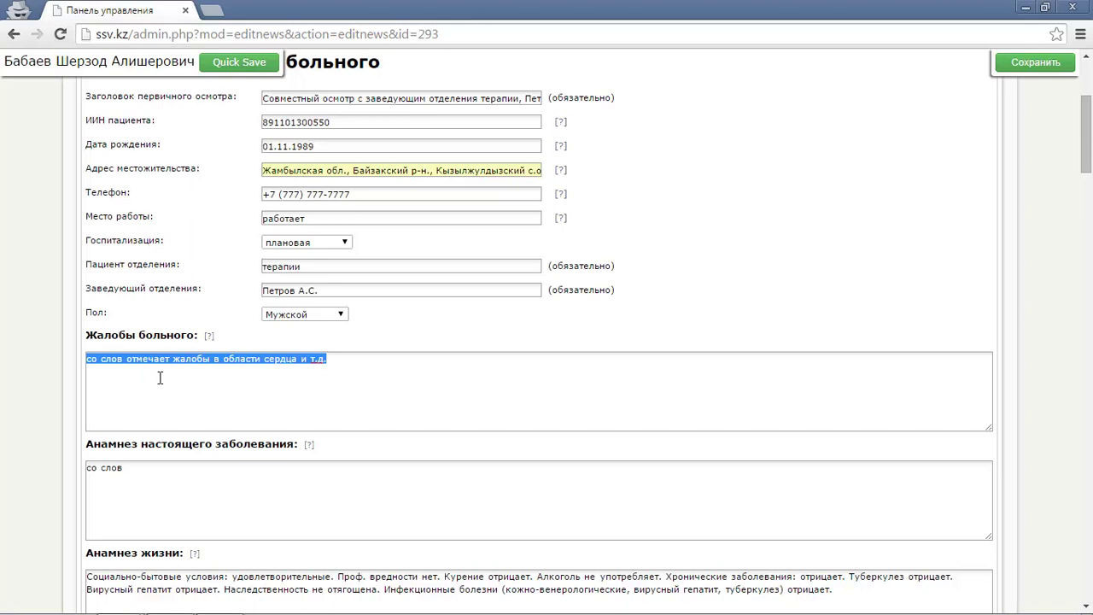
{"action": "scroll", "coordinate": [159, 377], "scroll_direction": "up", "scroll_amount": 3}
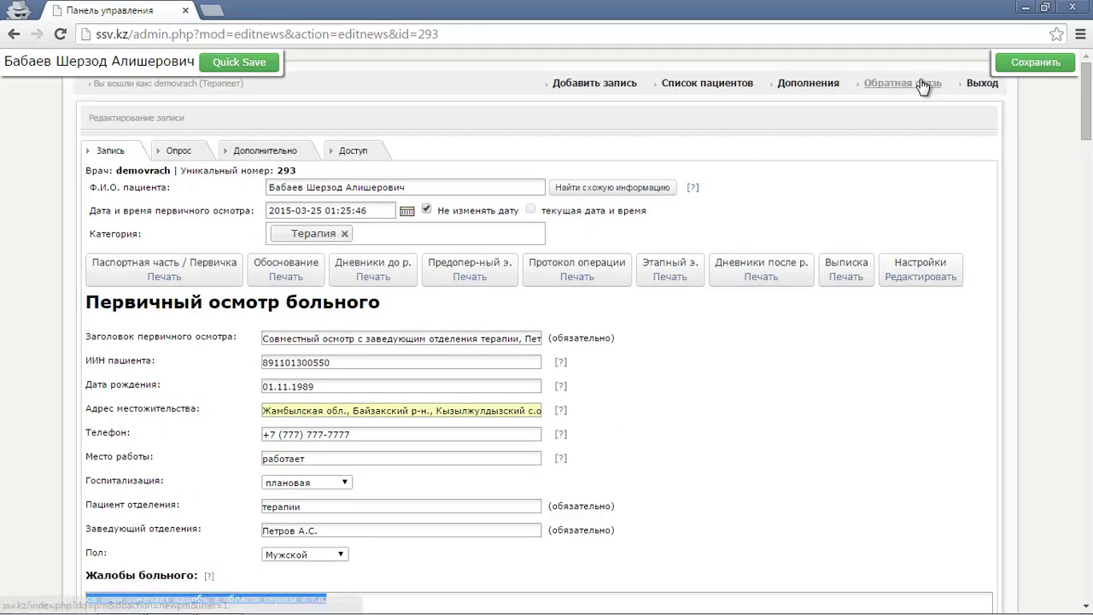
Open Обратная связь in a new tab, view the doctor's profile, and return to the record.
{"action": "middle_click", "coordinate": [923, 85]}
{"action": "left_click", "coordinate": [293, 11]}
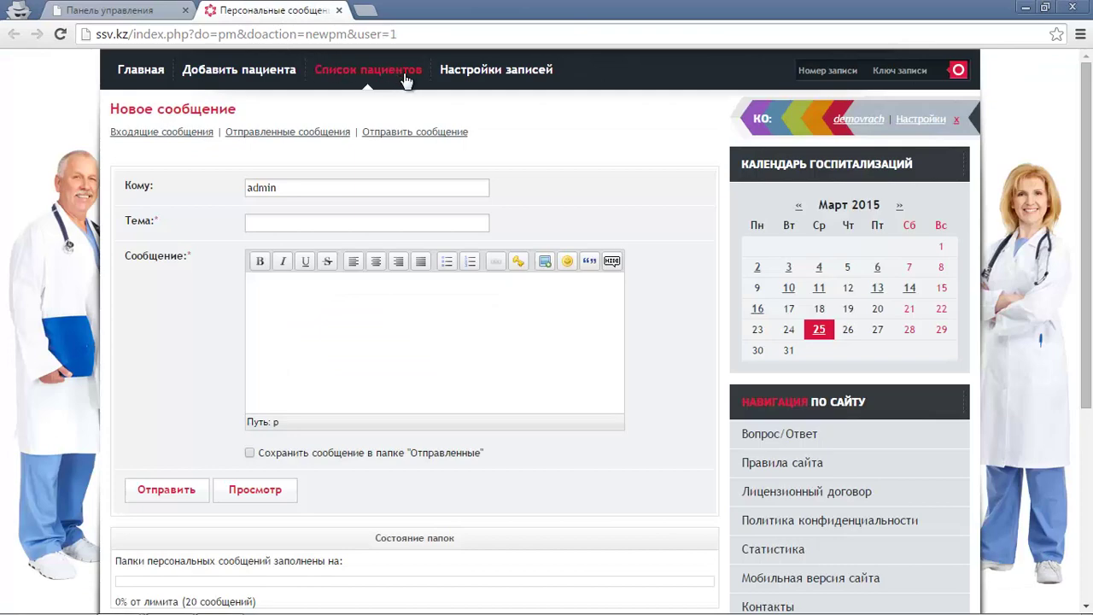
{"action": "left_click", "coordinate": [495, 72]}
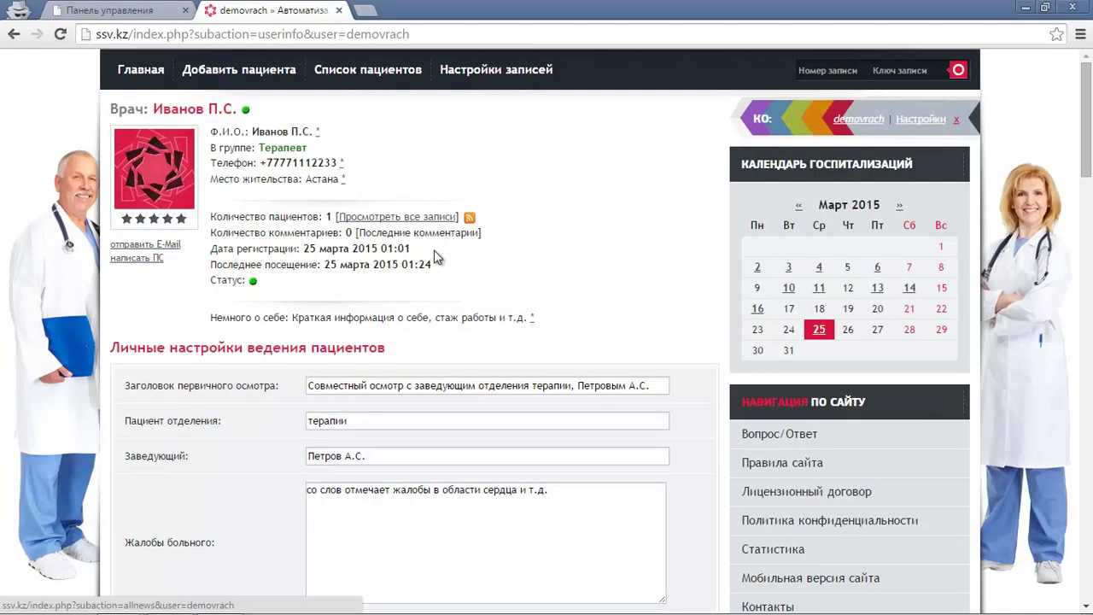
{"action": "scroll", "coordinate": [436, 257], "scroll_direction": "down", "scroll_amount": 2}
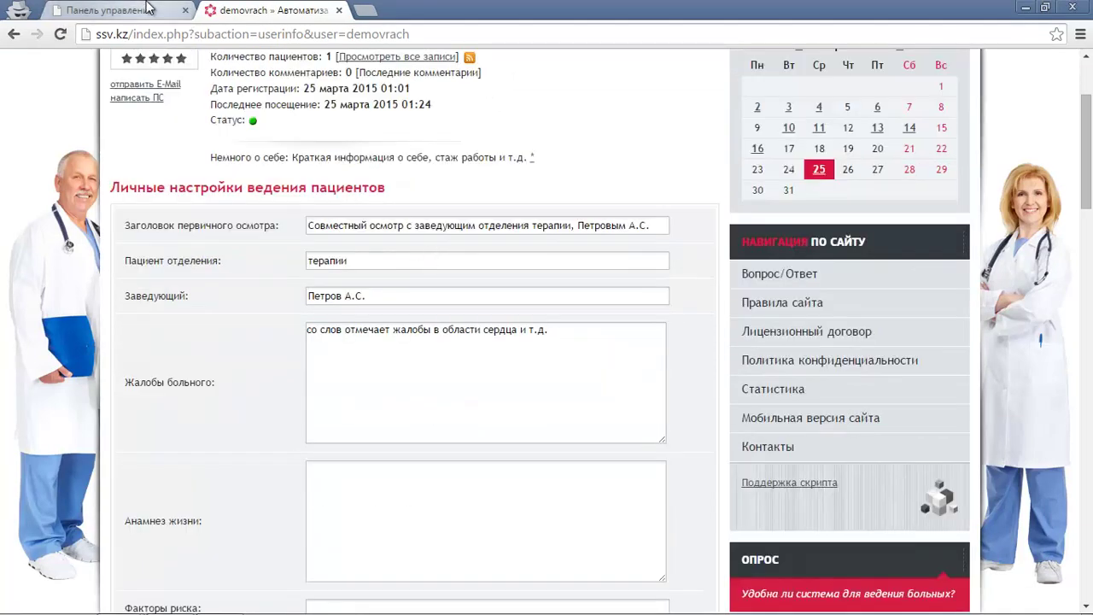
{"action": "left_click", "coordinate": [171, 11]}
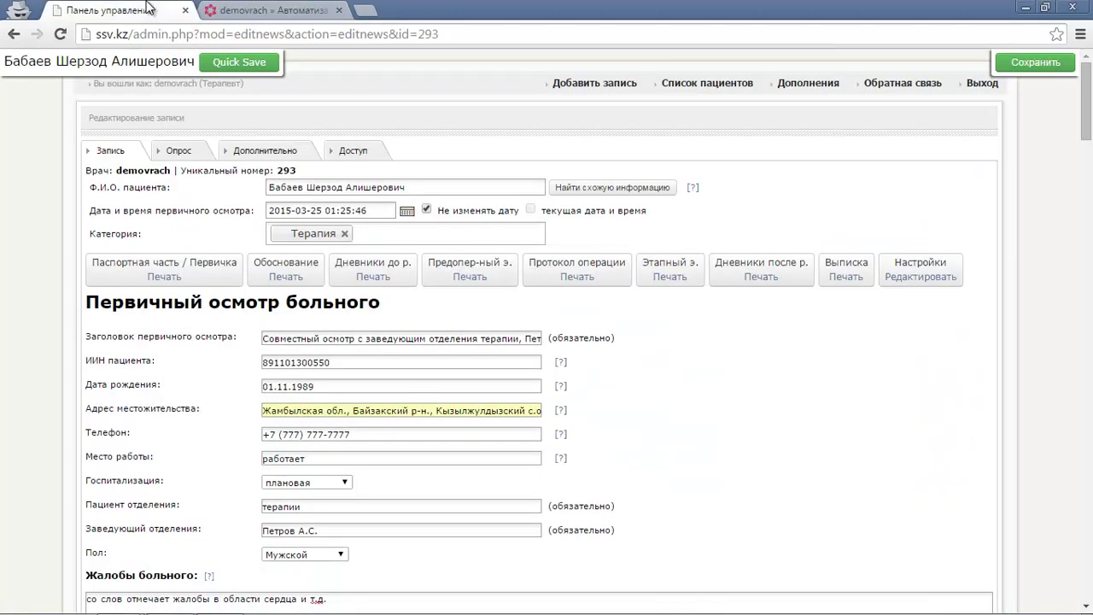
Show the record's organisation display settings and close the duplicate profile tab.
{"action": "left_click", "coordinate": [916, 278]}
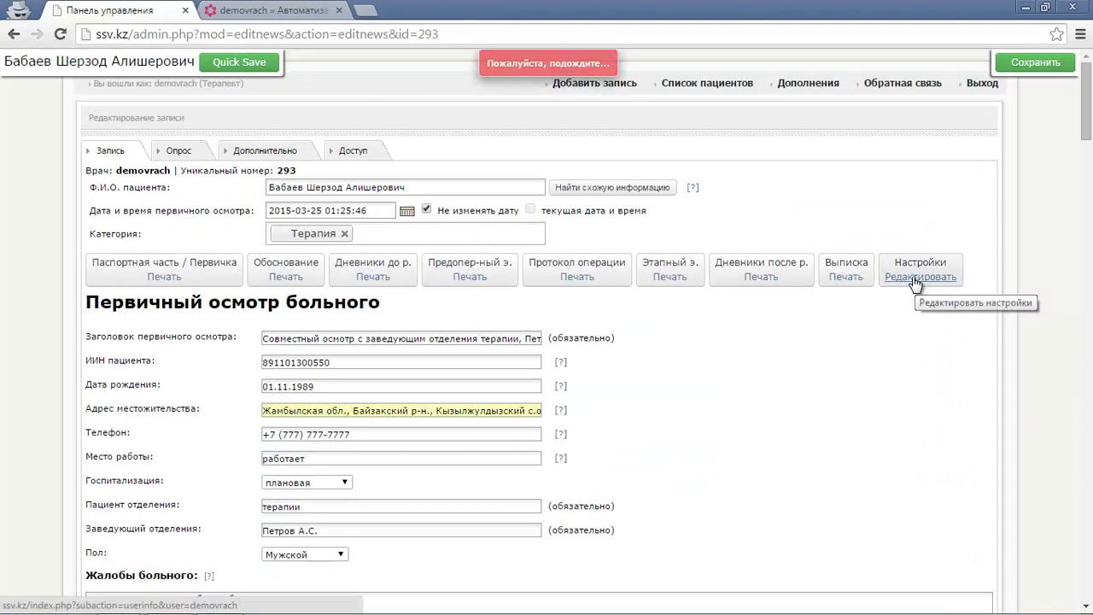
{"action": "left_click", "coordinate": [910, 280]}
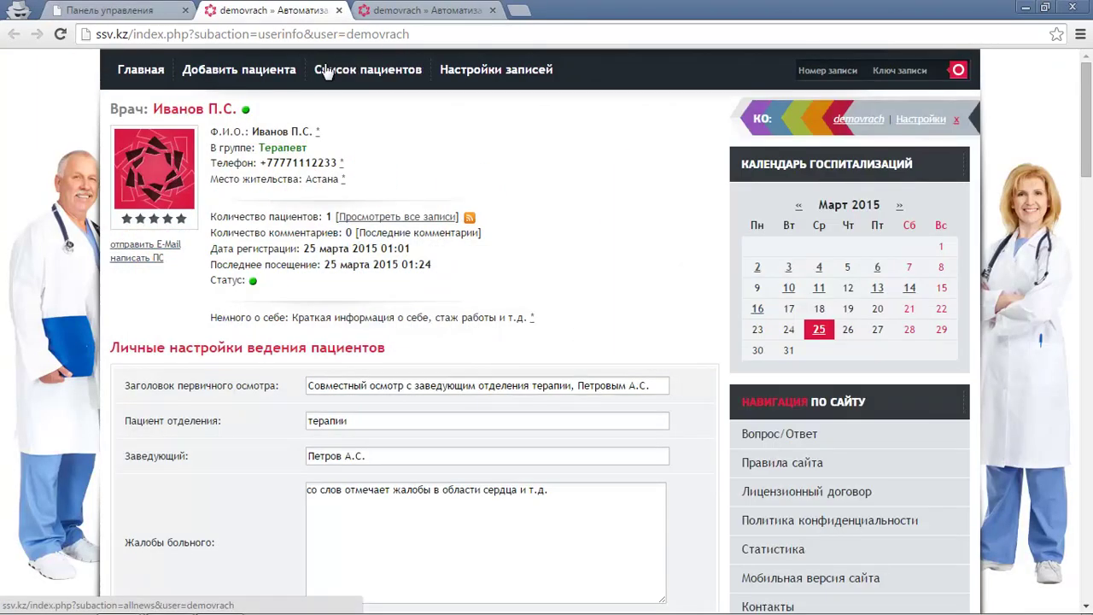
{"action": "left_click", "coordinate": [493, 10]}
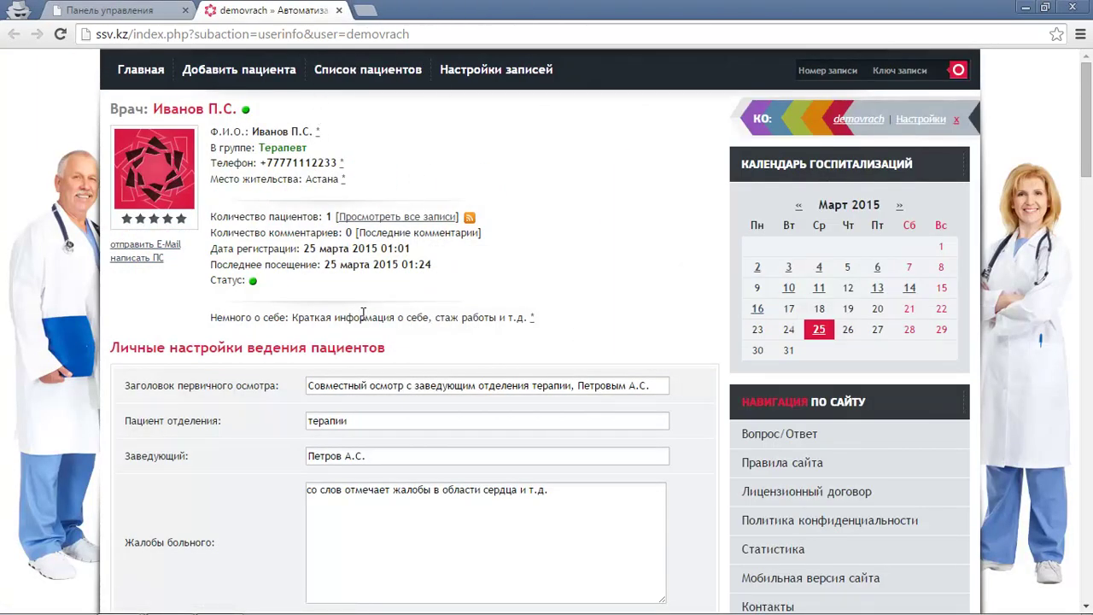
{"action": "scroll", "coordinate": [363, 314], "scroll_direction": "down", "scroll_amount": 1}
{"action": "scroll", "coordinate": [363, 313], "scroll_direction": "down", "scroll_amount": 1}
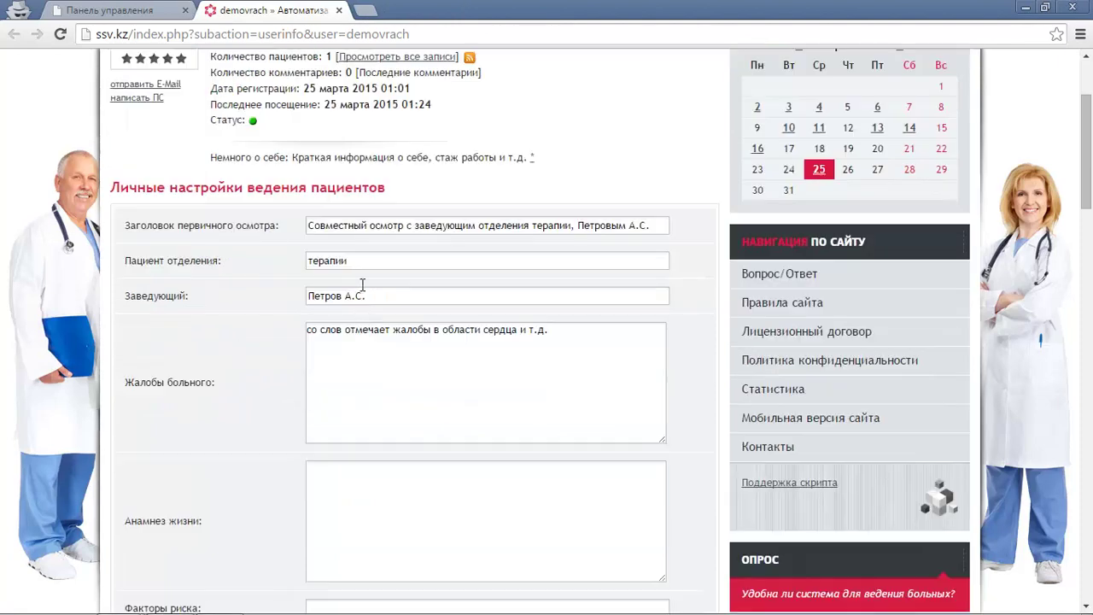
{"action": "left_click_drag", "start_coordinate": [127, 256], "coordinate": [275, 250]}
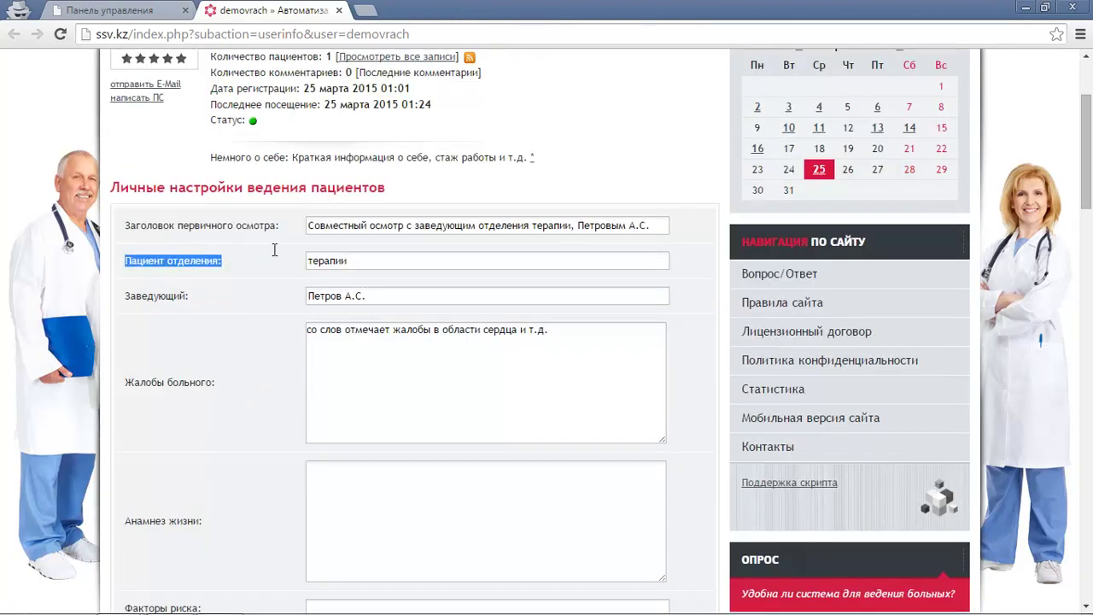
{"action": "left_click", "coordinate": [151, 6]}
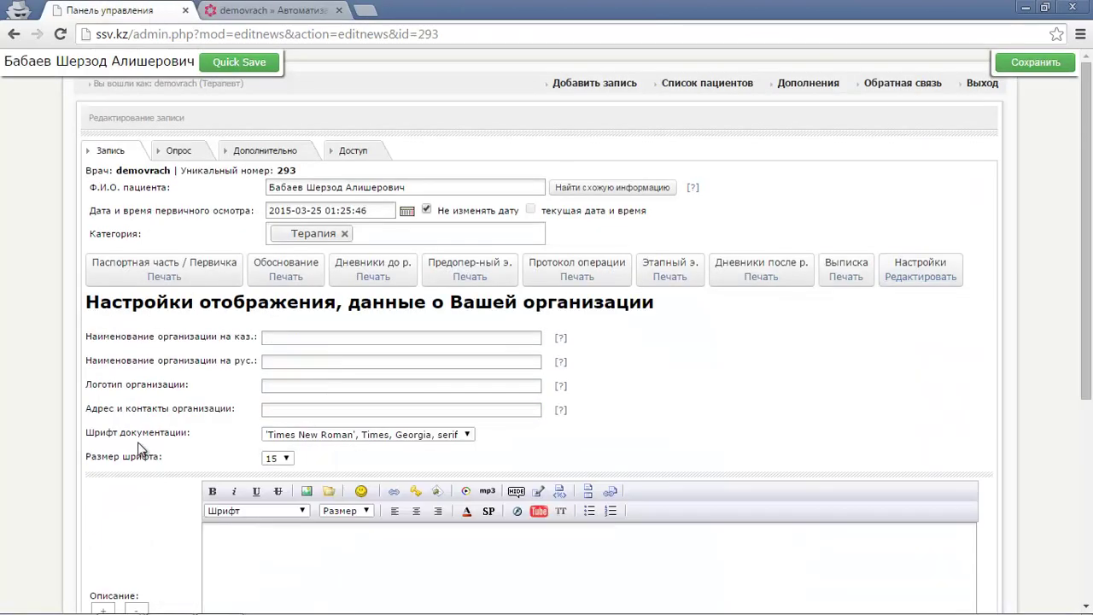
{"action": "scroll", "coordinate": [140, 450], "scroll_direction": "down", "scroll_amount": 1}
{"action": "left_click", "coordinate": [137, 188]}
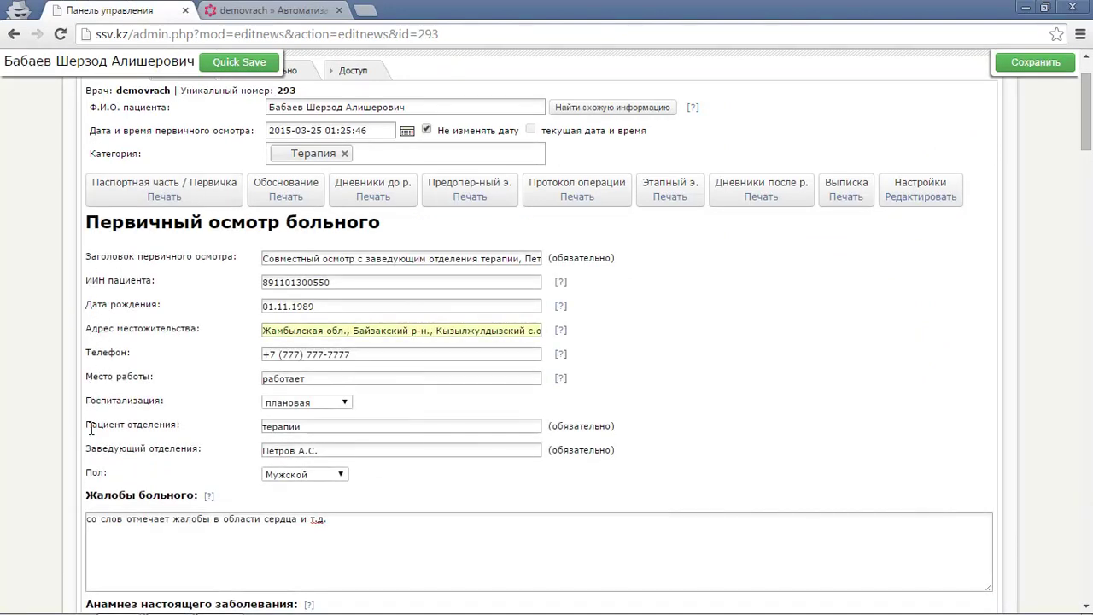
{"action": "left_click_drag", "start_coordinate": [91, 426], "coordinate": [226, 432]}
{"action": "double_click", "coordinate": [292, 427]}
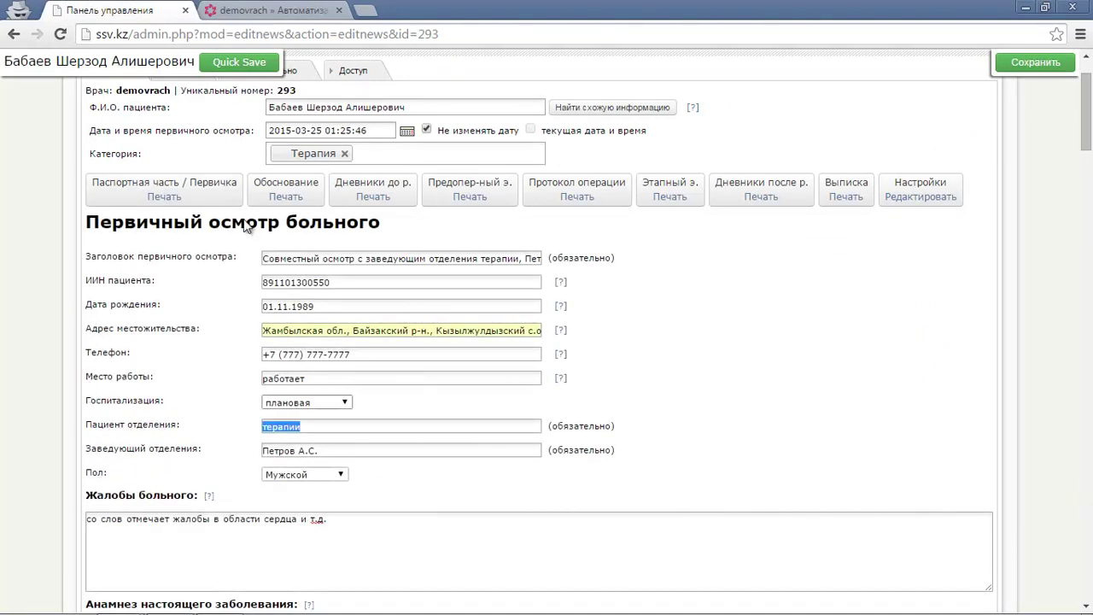
{"action": "left_click", "coordinate": [265, 8]}
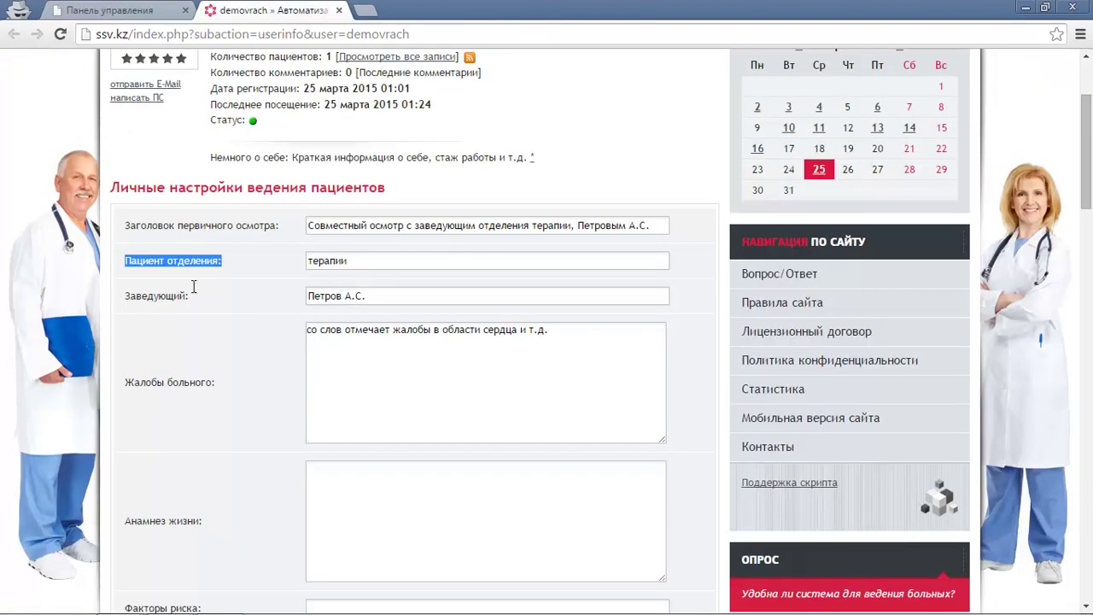
{"action": "double_click", "coordinate": [345, 261]}
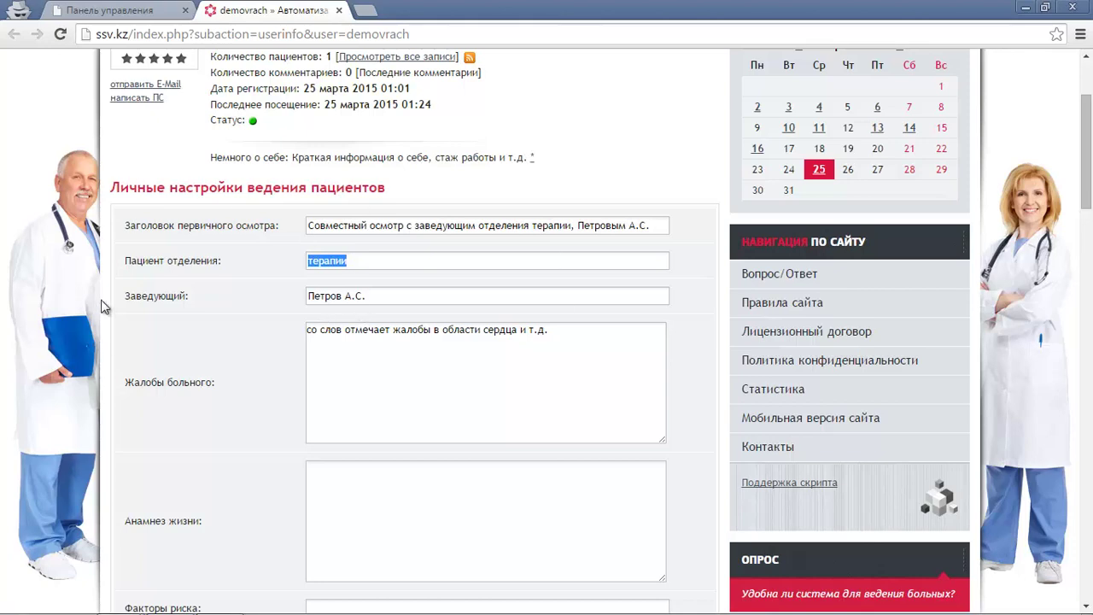
{"action": "left_click", "coordinate": [110, 10]}
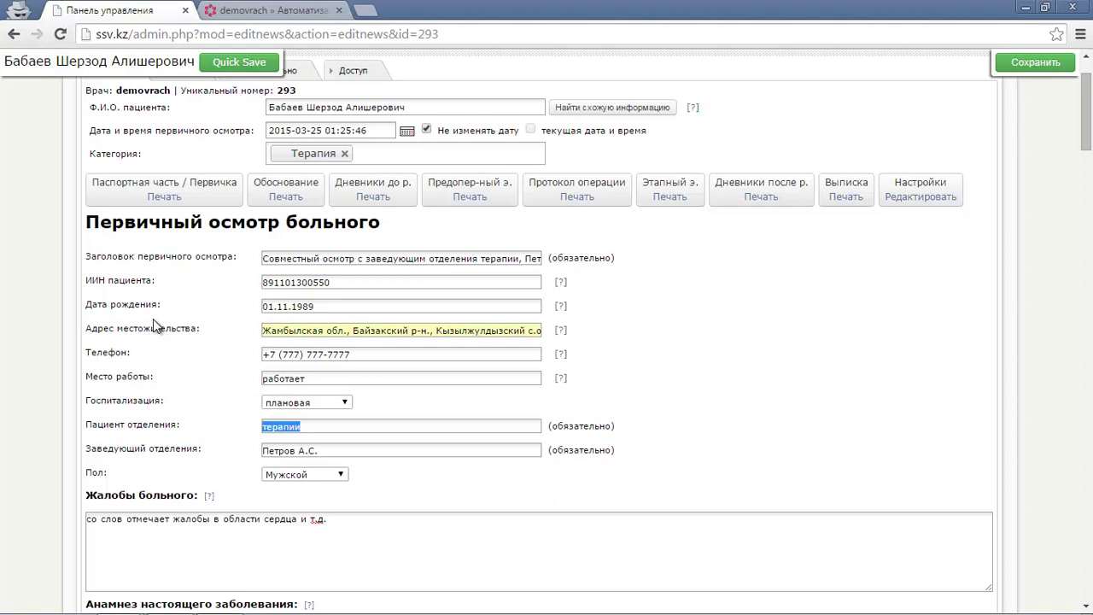
{"action": "scroll", "coordinate": [196, 328], "scroll_direction": "down", "scroll_amount": 1}
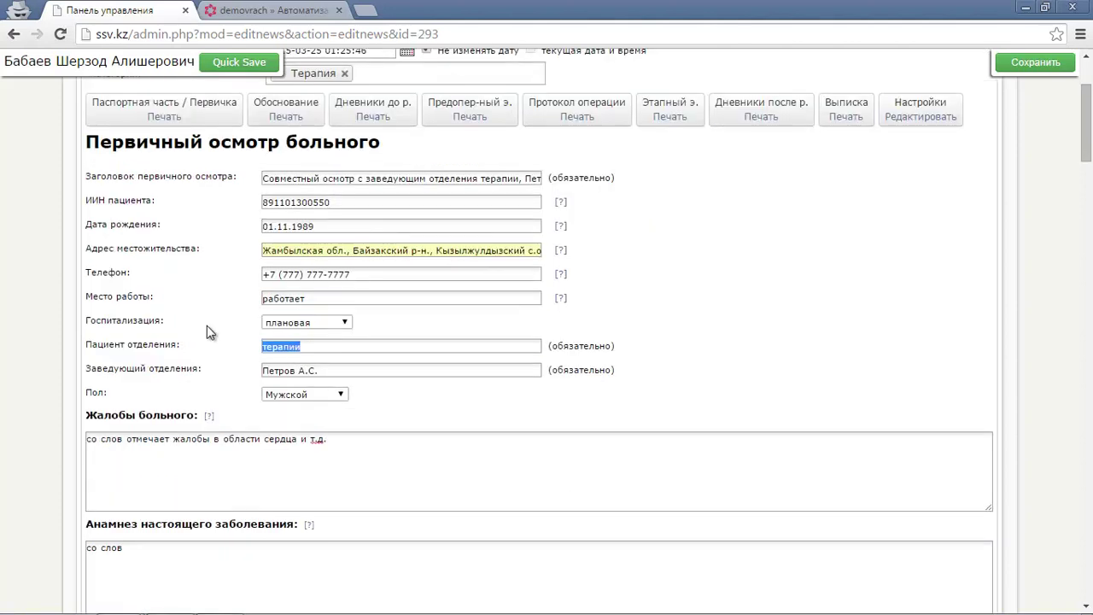
{"action": "key", "text": "ctrl+minus"}
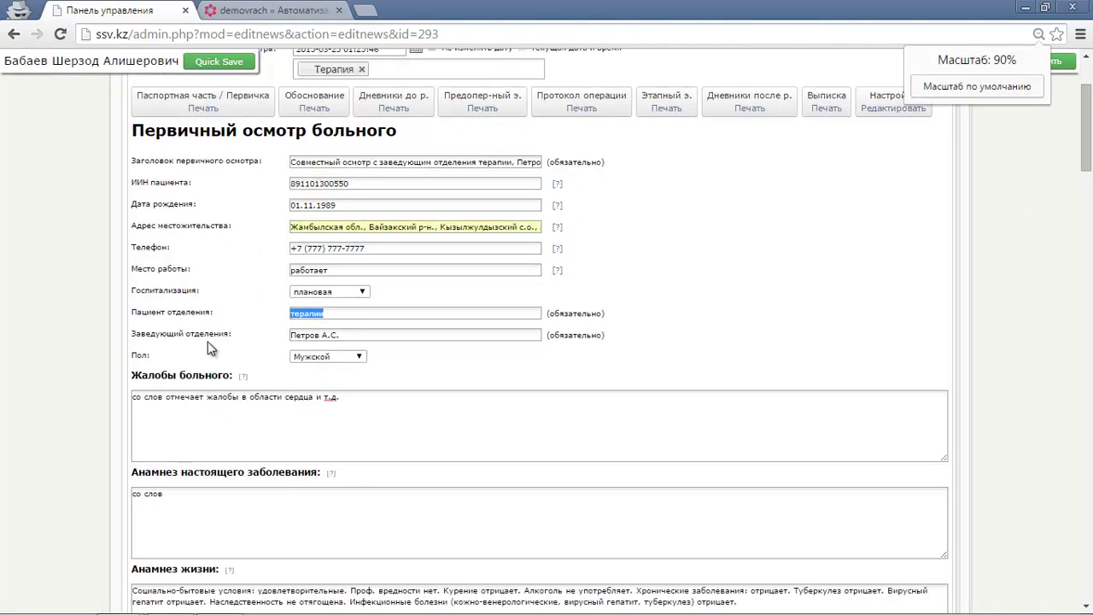
{"action": "key", "text": "ctrl+plus"}
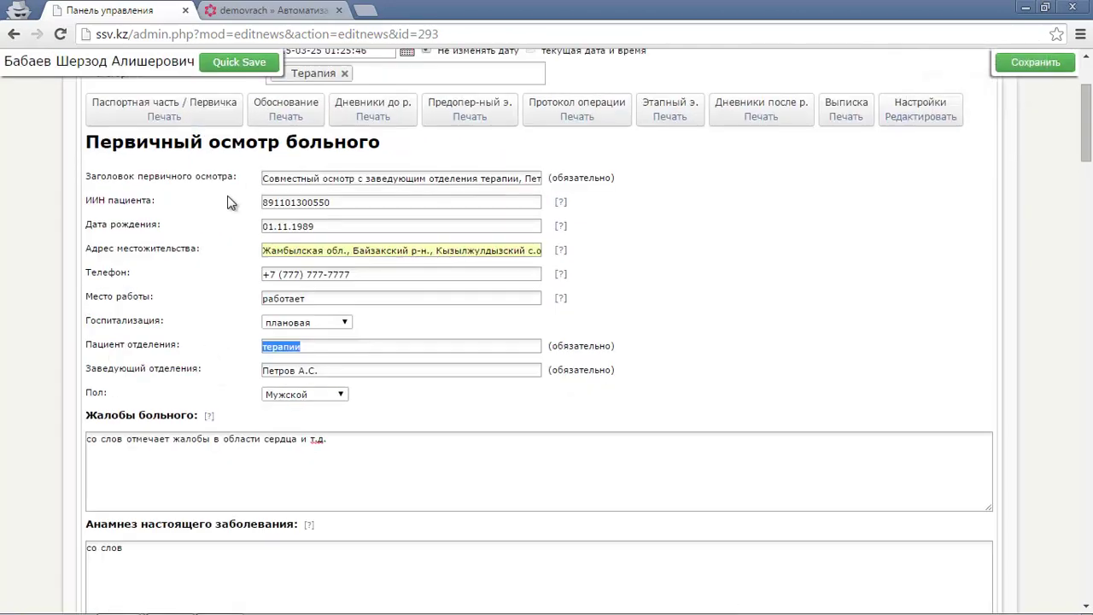
{"action": "scroll", "coordinate": [214, 290], "scroll_direction": "down", "scroll_amount": 8}
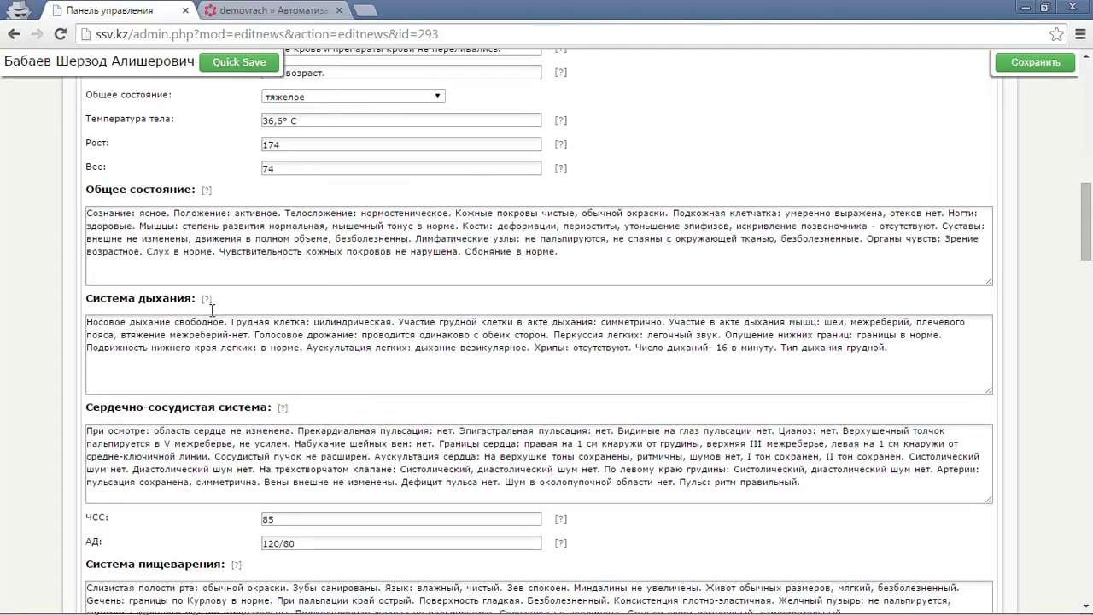
{"action": "scroll", "coordinate": [214, 300], "scroll_direction": "down", "scroll_amount": 4}
{"action": "scroll", "coordinate": [212, 317], "scroll_direction": "up", "scroll_amount": 2}
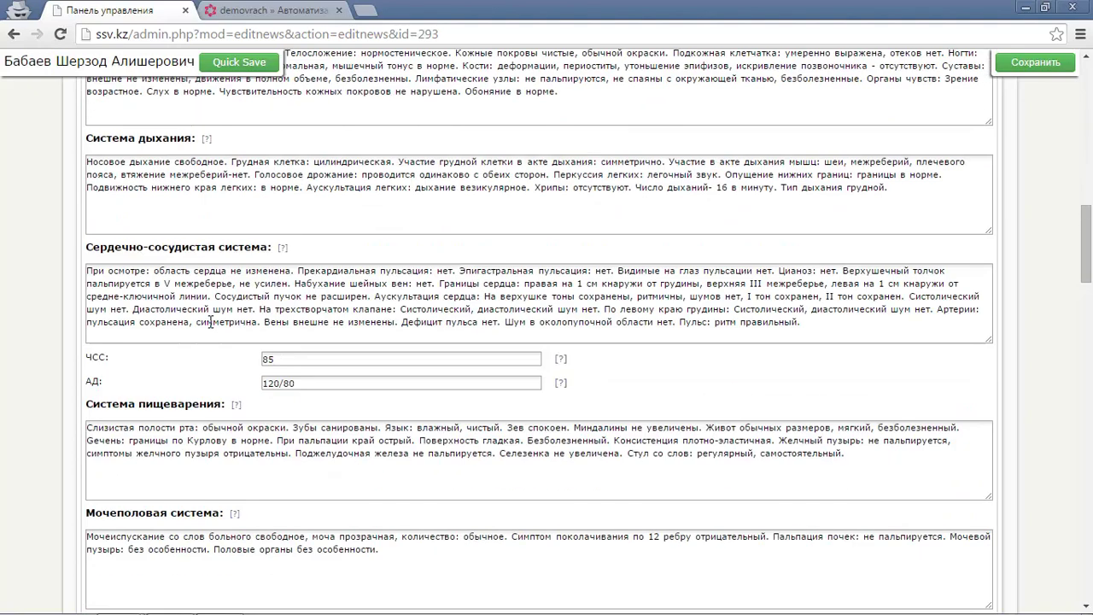
{"action": "double_click", "coordinate": [292, 359]}
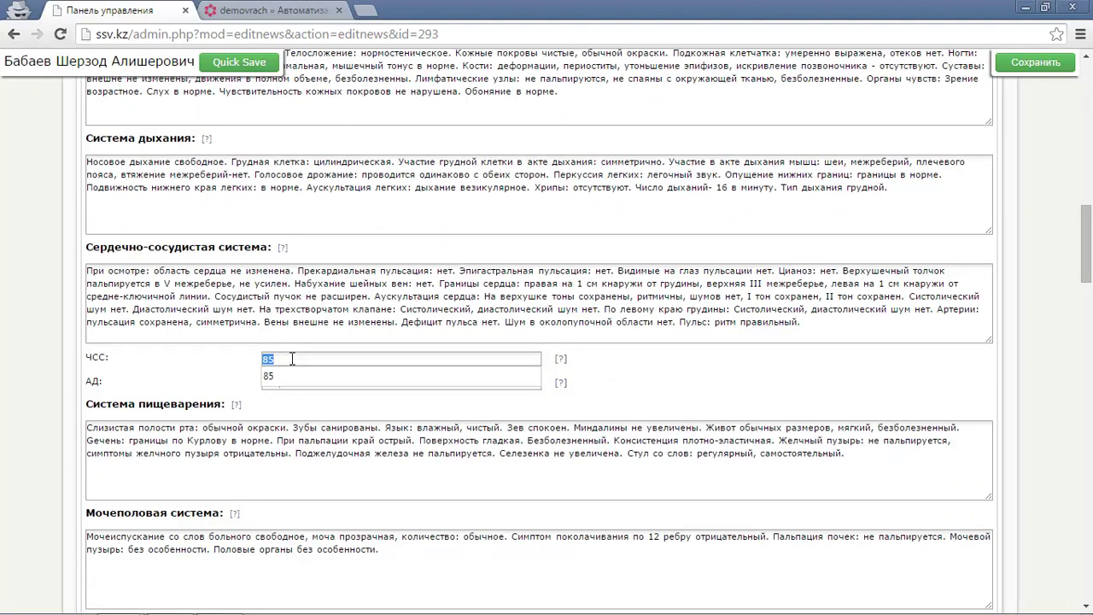
{"action": "left_click", "coordinate": [192, 357]}
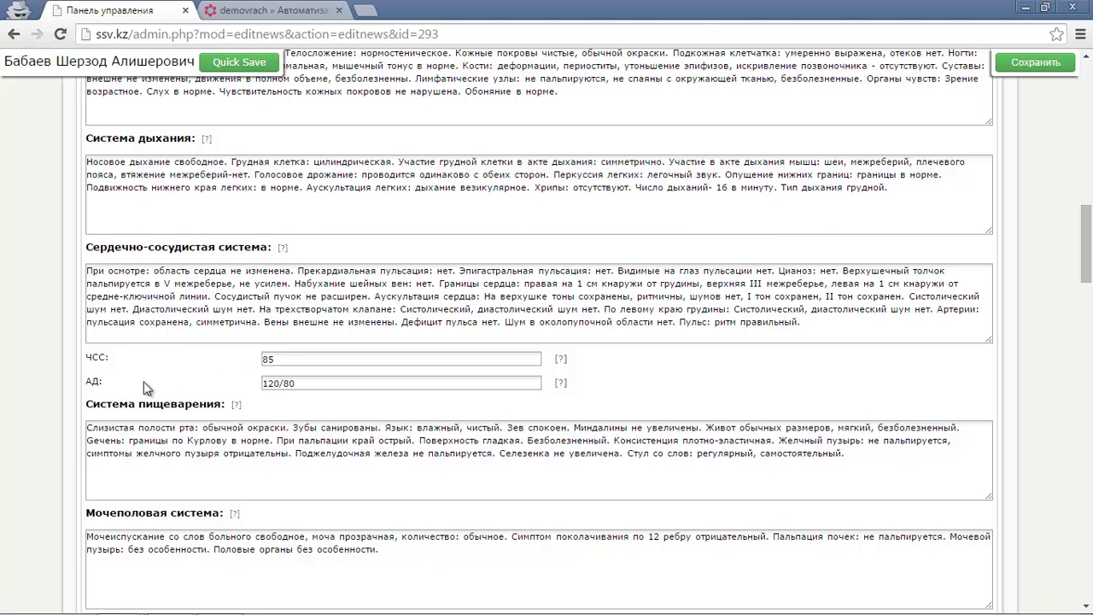
{"action": "scroll", "coordinate": [145, 386], "scroll_direction": "down", "scroll_amount": 2}
{"action": "scroll", "coordinate": [172, 339], "scroll_direction": "up", "scroll_amount": 5}
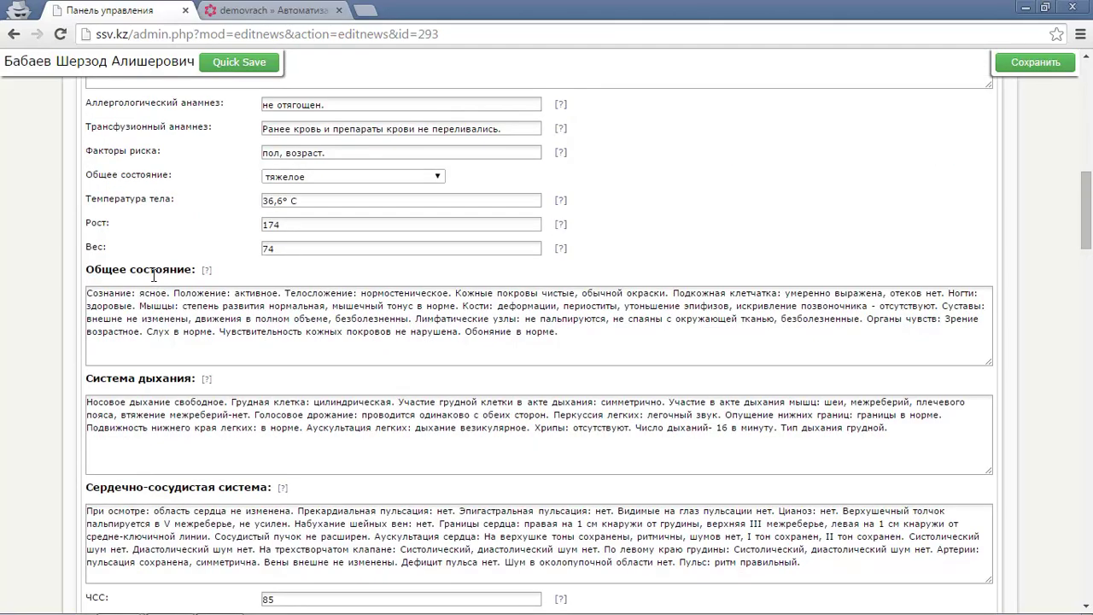
{"action": "triple_click", "coordinate": [154, 293]}
{"action": "triple_click", "coordinate": [188, 401]}
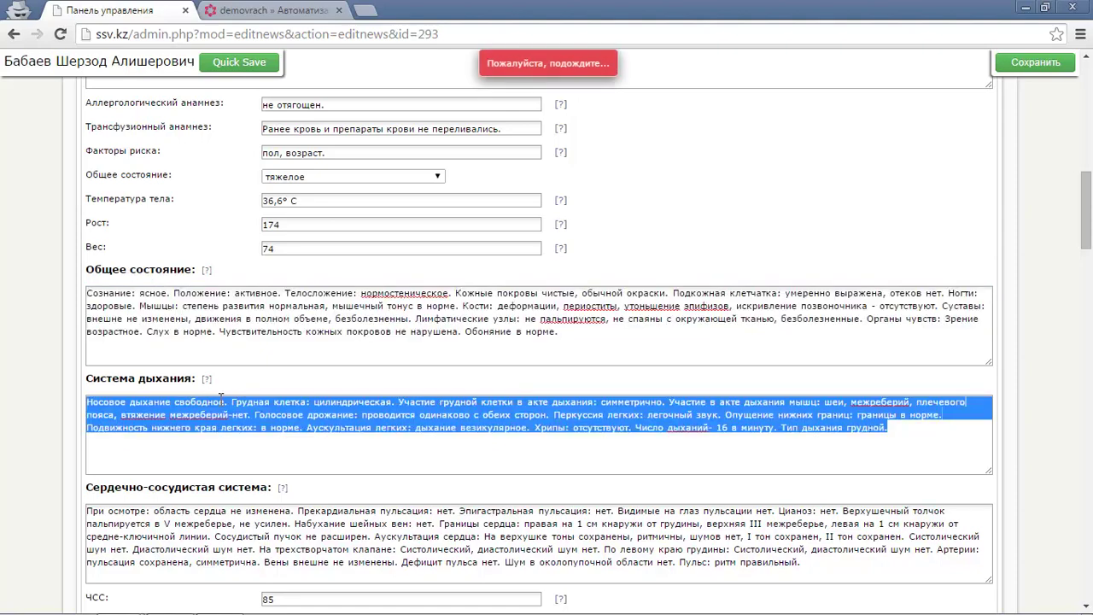
{"action": "scroll", "coordinate": [188, 402], "scroll_direction": "down", "scroll_amount": 1}
{"action": "triple_click", "coordinate": [207, 430]}
{"action": "scroll", "coordinate": [208, 431], "scroll_direction": "down", "scroll_amount": 3}
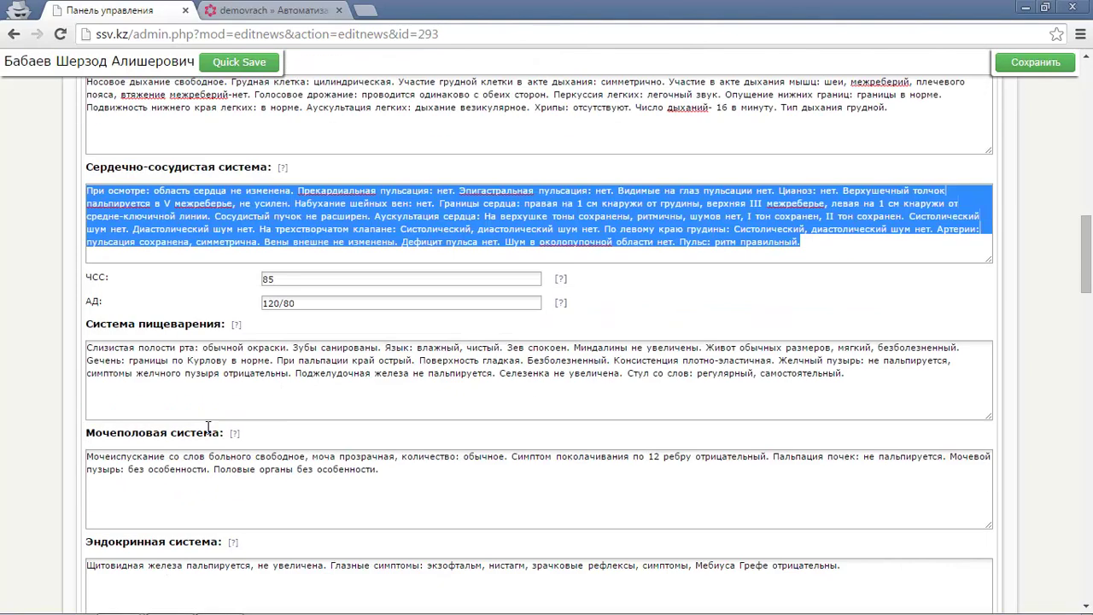
{"action": "left_click", "coordinate": [183, 373]}
{"action": "triple_click", "coordinate": [175, 456]}
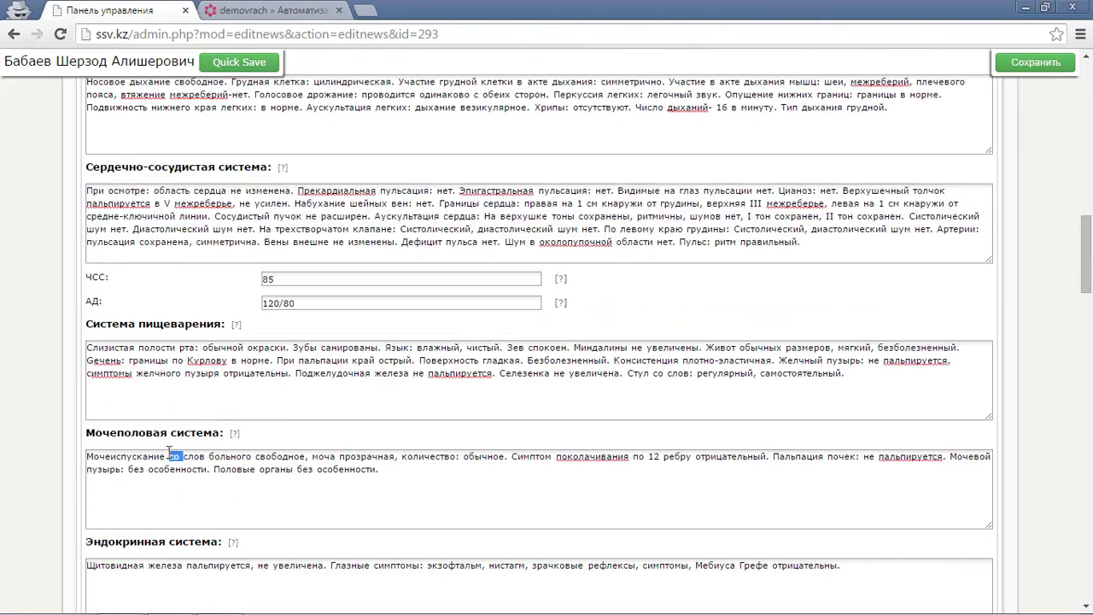
{"action": "scroll", "coordinate": [170, 444], "scroll_direction": "down", "scroll_amount": 2}
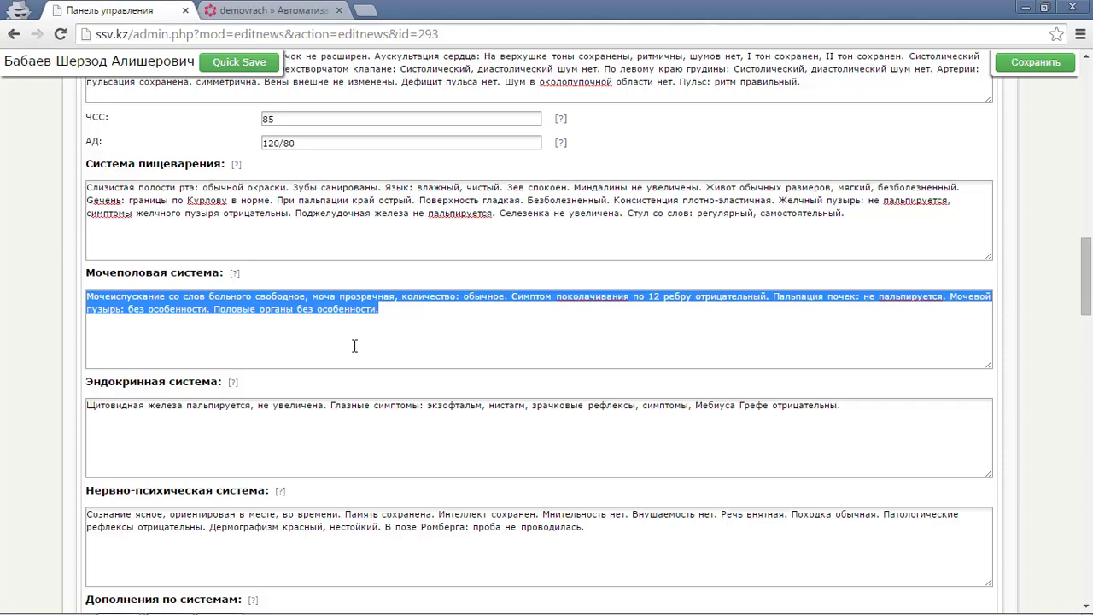
{"action": "scroll", "coordinate": [354, 337], "scroll_direction": "down", "scroll_amount": 1}
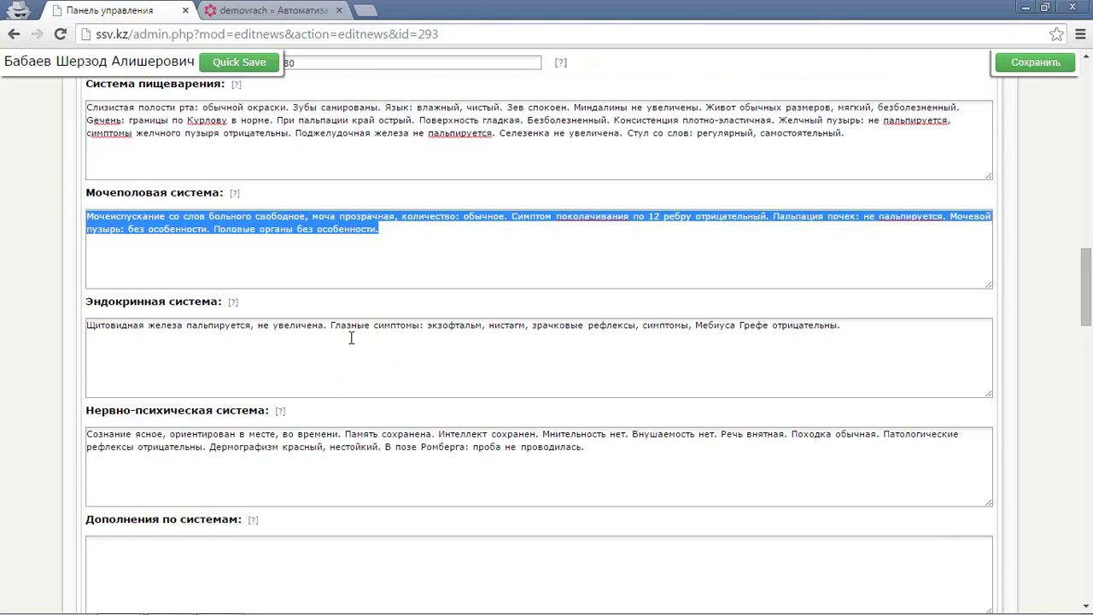
{"action": "scroll", "coordinate": [350, 338], "scroll_direction": "down", "scroll_amount": 4}
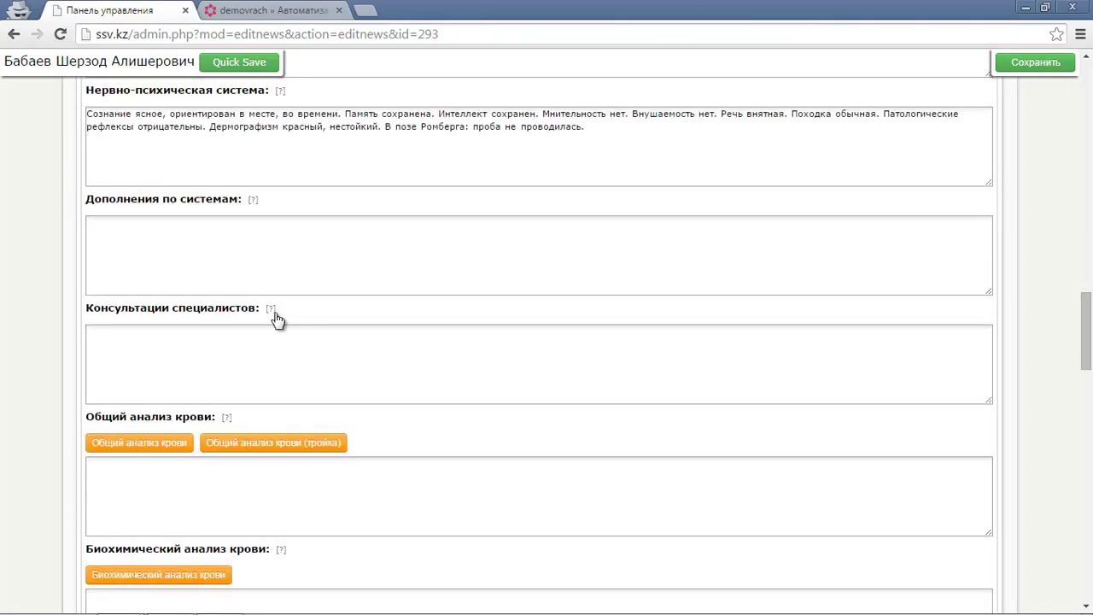
{"action": "scroll", "coordinate": [277, 319], "scroll_direction": "up", "scroll_amount": 1}
{"action": "left_click", "coordinate": [260, 318]}
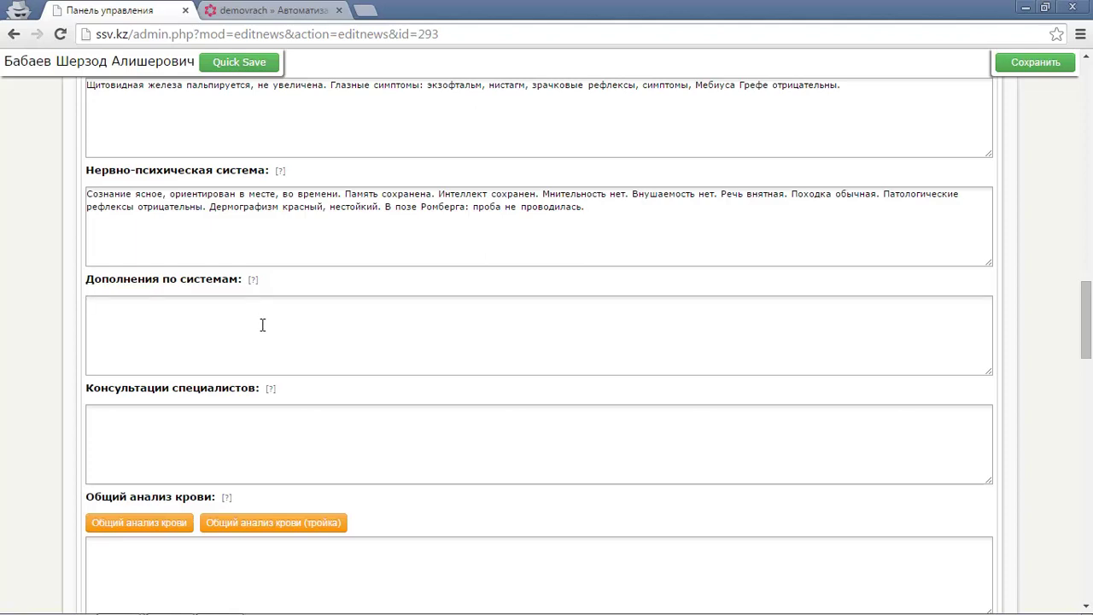
{"action": "scroll", "coordinate": [257, 328], "scroll_direction": "down", "scroll_amount": 1}
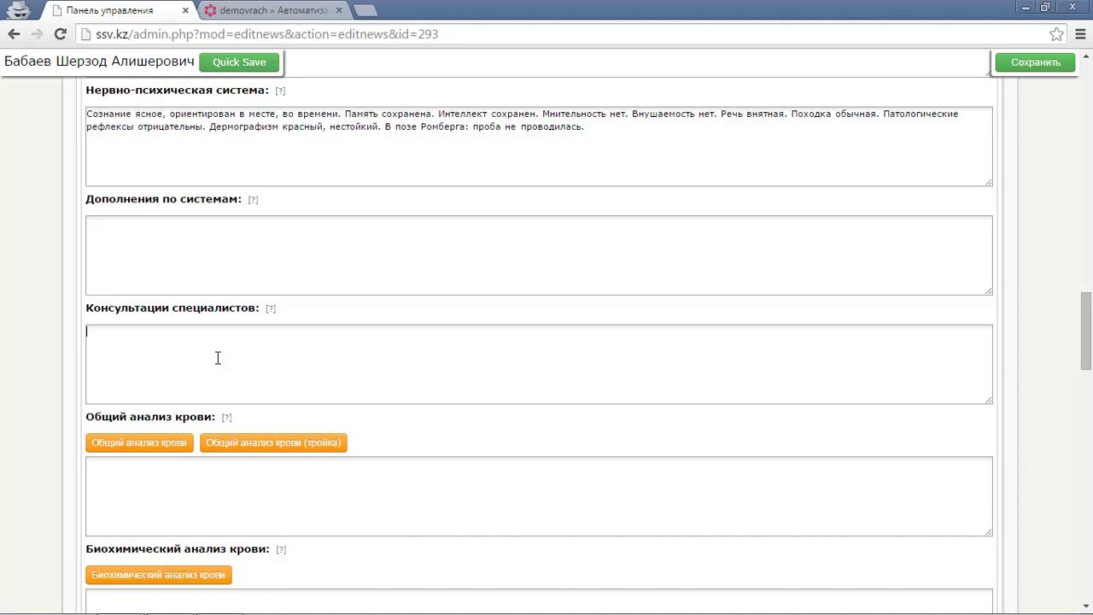
{"action": "scroll", "coordinate": [215, 356], "scroll_direction": "down", "scroll_amount": 1}
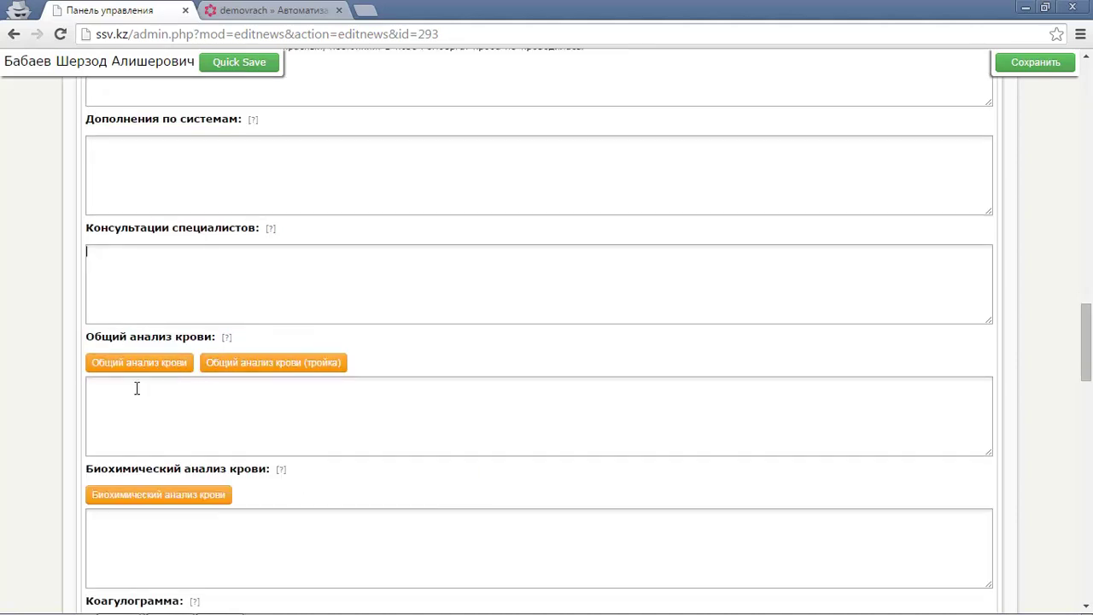
{"action": "scroll", "coordinate": [137, 389], "scroll_direction": "down", "scroll_amount": 1}
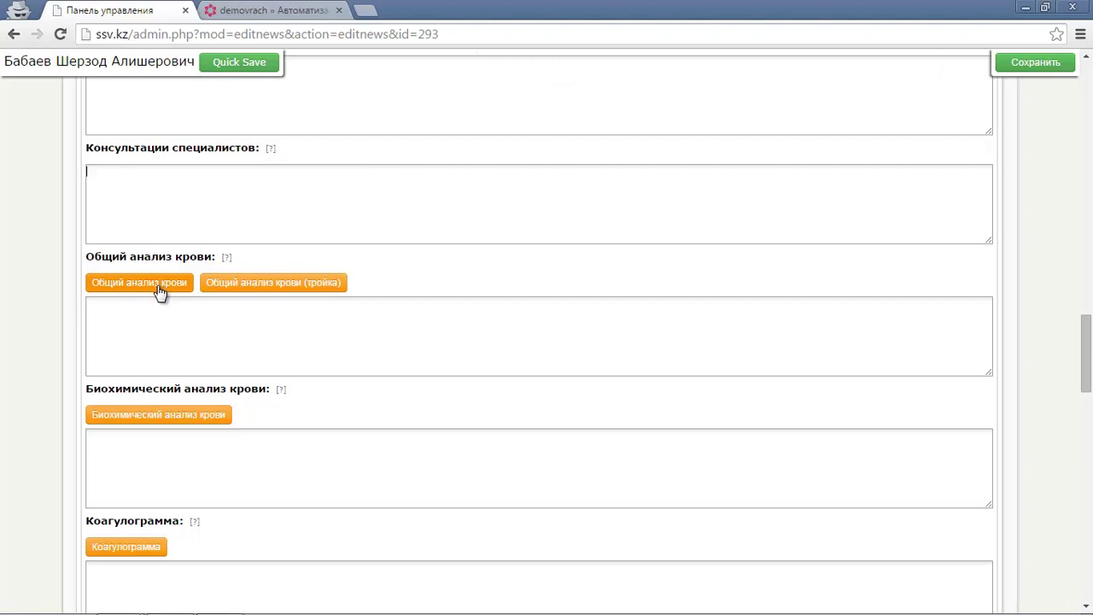
Close the complete blood count form and open the triple blood count form instead.
{"action": "left_click", "coordinate": [159, 290]}
{"action": "left_click_drag", "start_coordinate": [727, 204], "coordinate": [755, 219]}
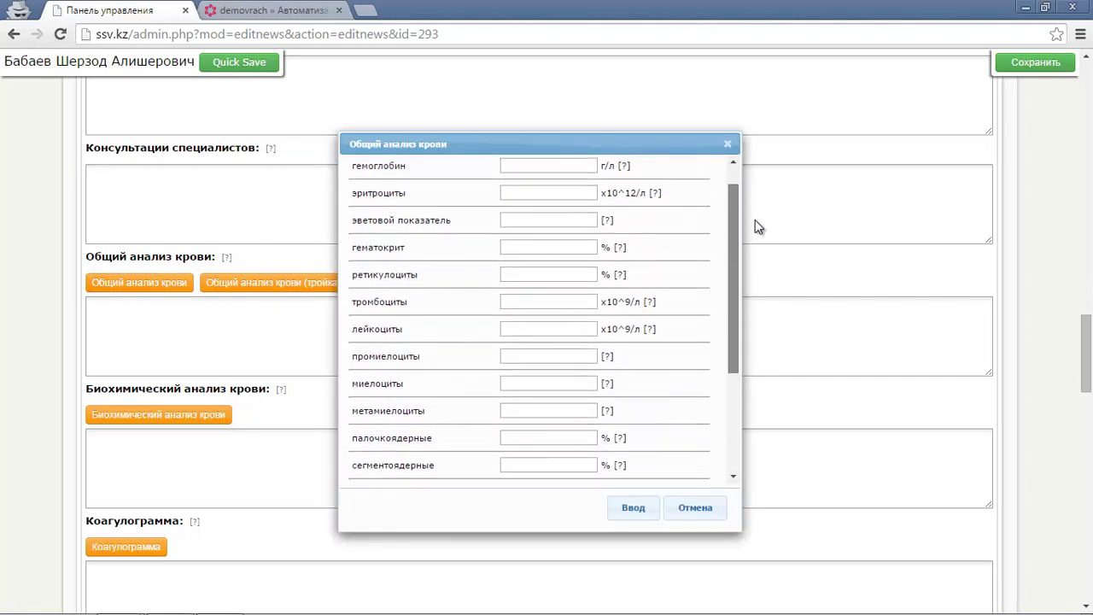
{"action": "left_click", "coordinate": [728, 144]}
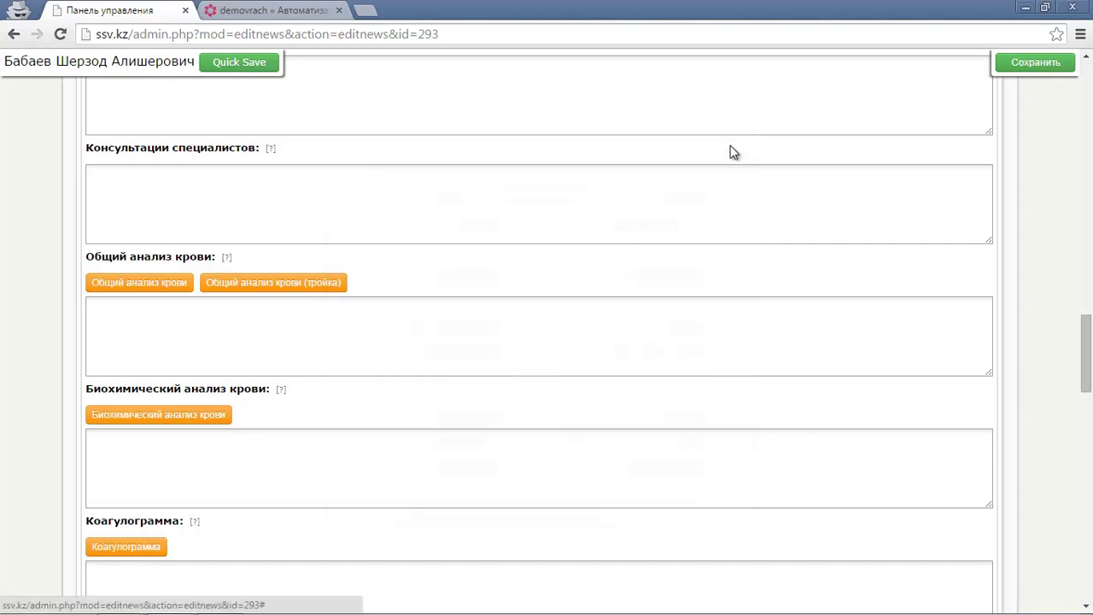
{"action": "left_click", "coordinate": [259, 294]}
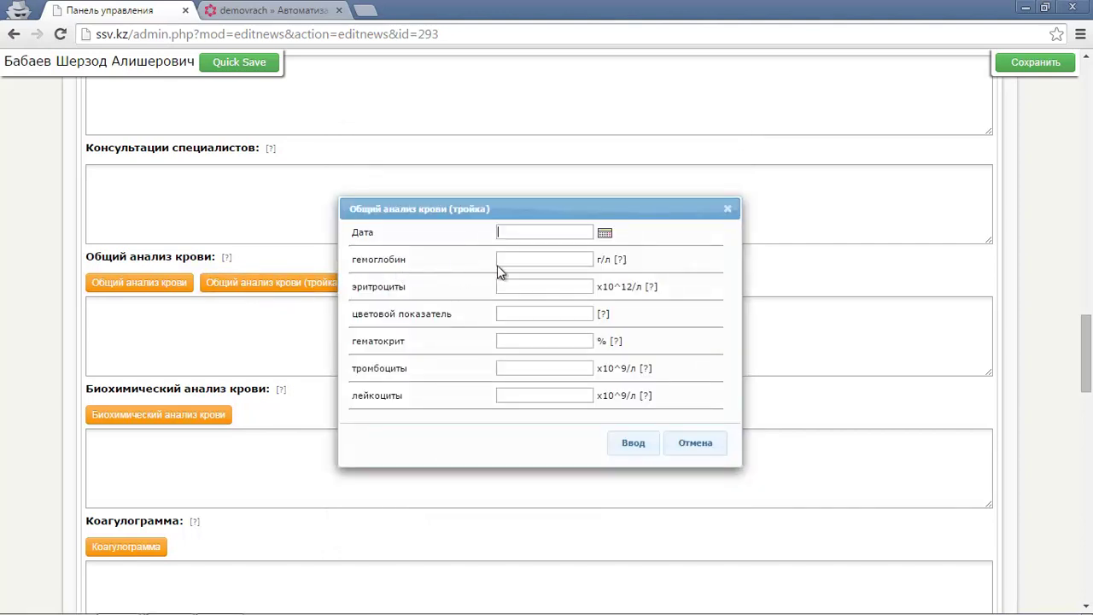
Date the test 24.03.2015 and set haemoglobin to 115.
{"action": "left_click", "coordinate": [605, 234]}
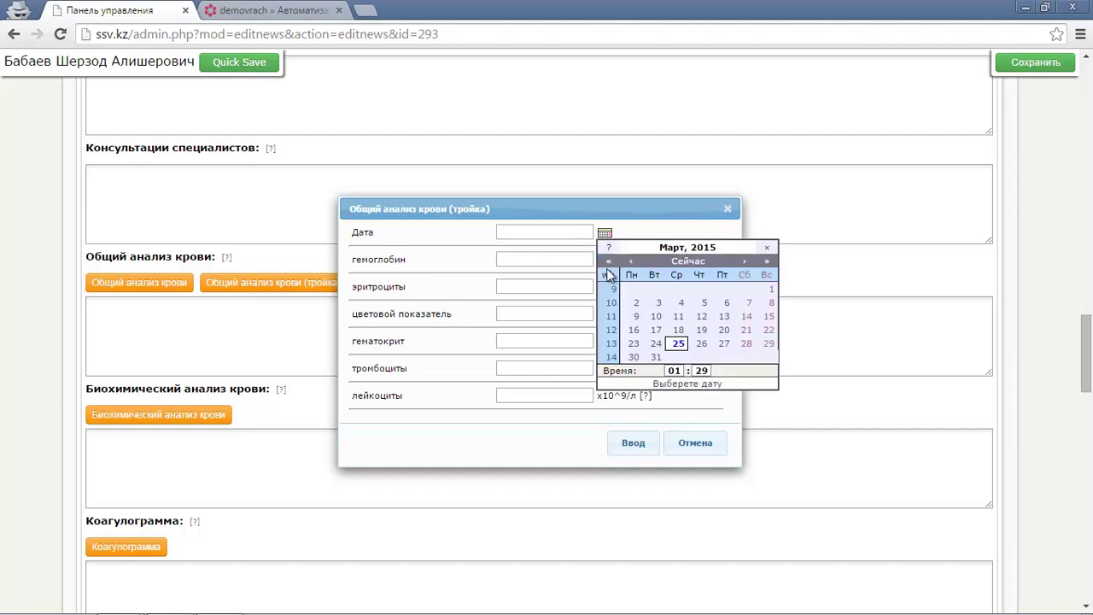
{"action": "left_click", "coordinate": [657, 344]}
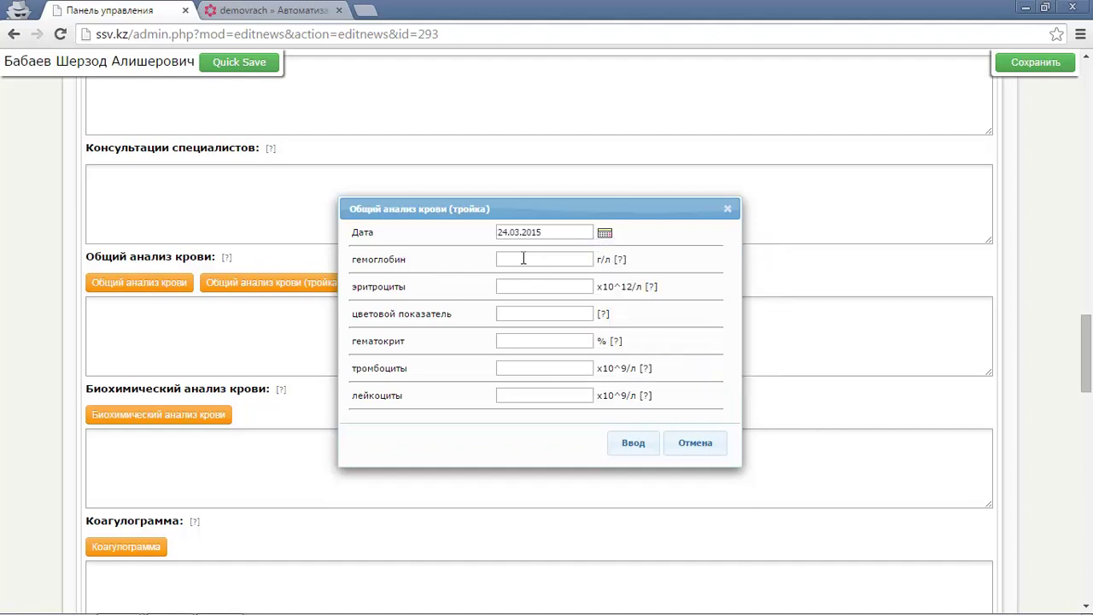
{"action": "left_click", "coordinate": [550, 263]}
{"action": "type", "text": "120"}
{"action": "double_click", "coordinate": [543, 263]}
{"action": "type", "text": "115"}
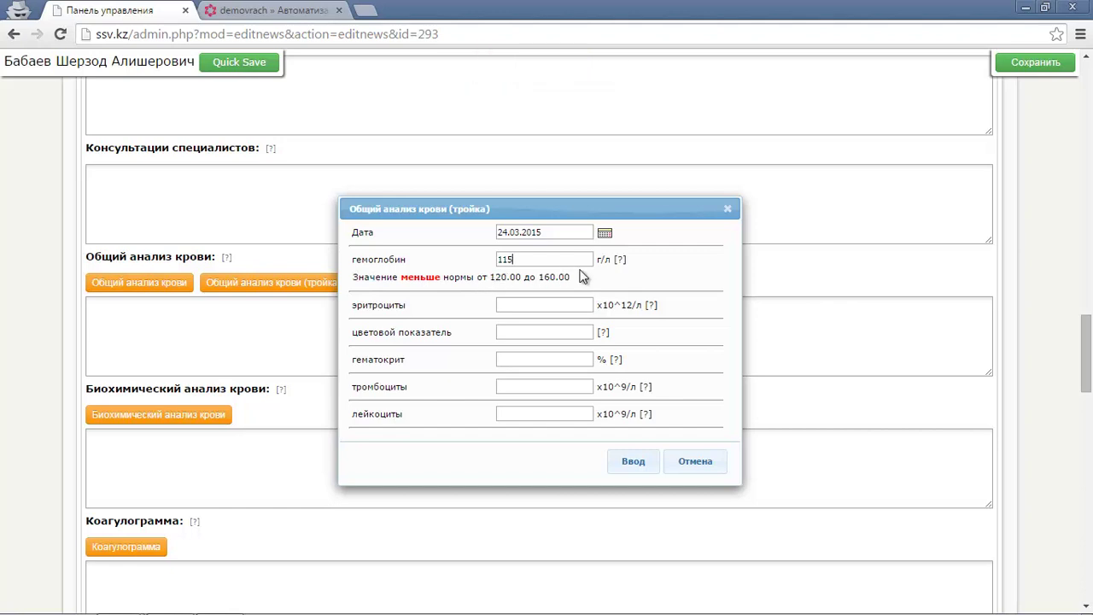
Enter erythrocytes 3,1, colour index 0,85 and haematocrit 39,5.
{"action": "left_click", "coordinate": [559, 302]}
{"action": "type", "text": "3,1"}
{"action": "left_click", "coordinate": [543, 333]}
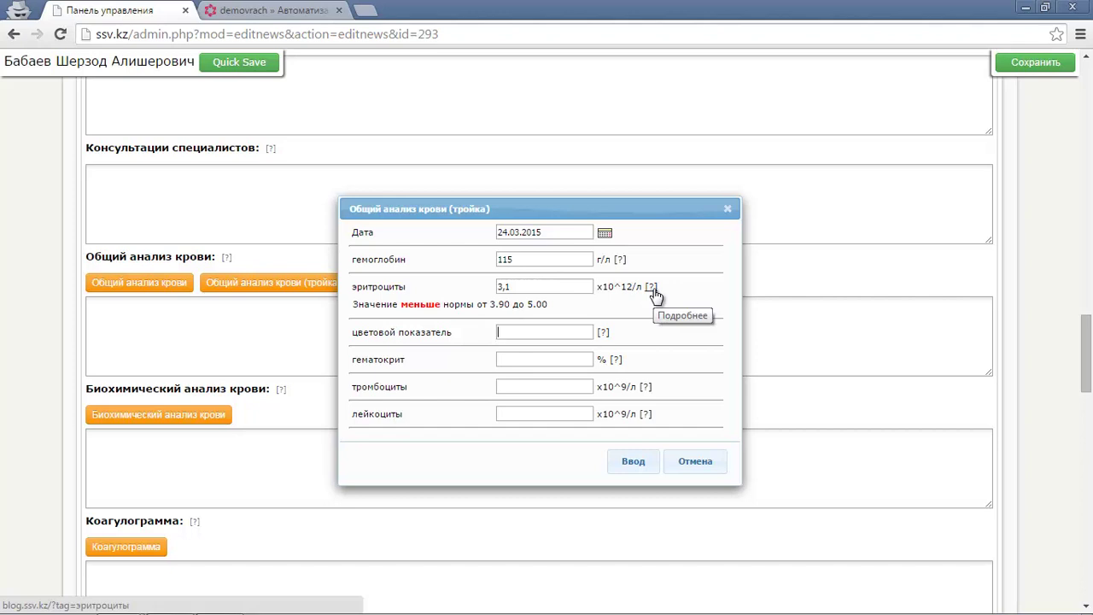
{"action": "left_click", "coordinate": [552, 326]}
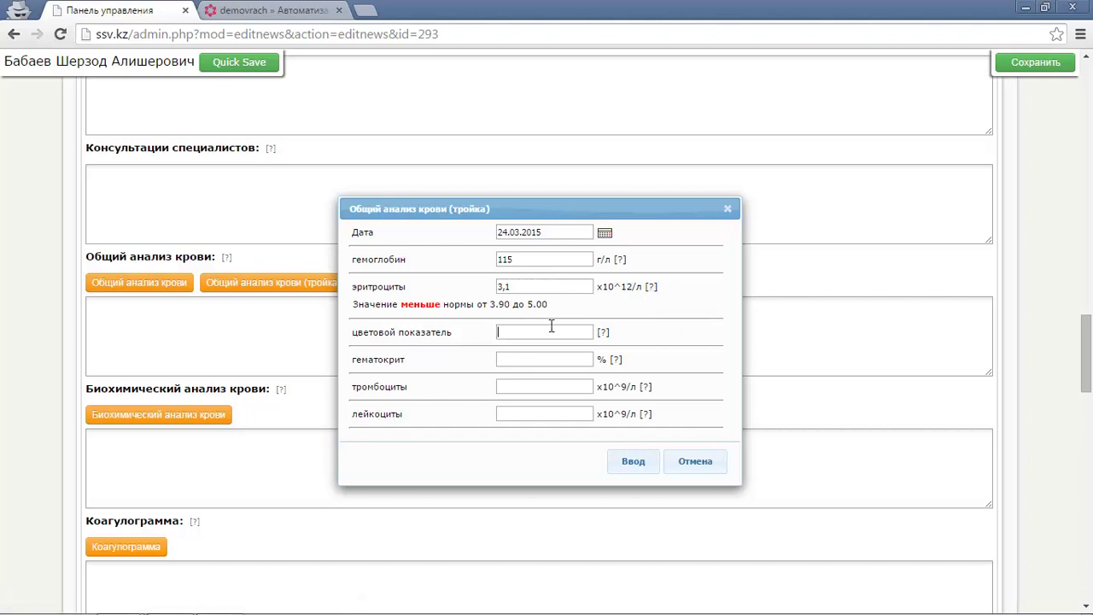
{"action": "type", "text": "0,85"}
{"action": "left_click", "coordinate": [539, 356]}
{"action": "type", "text": "3"}
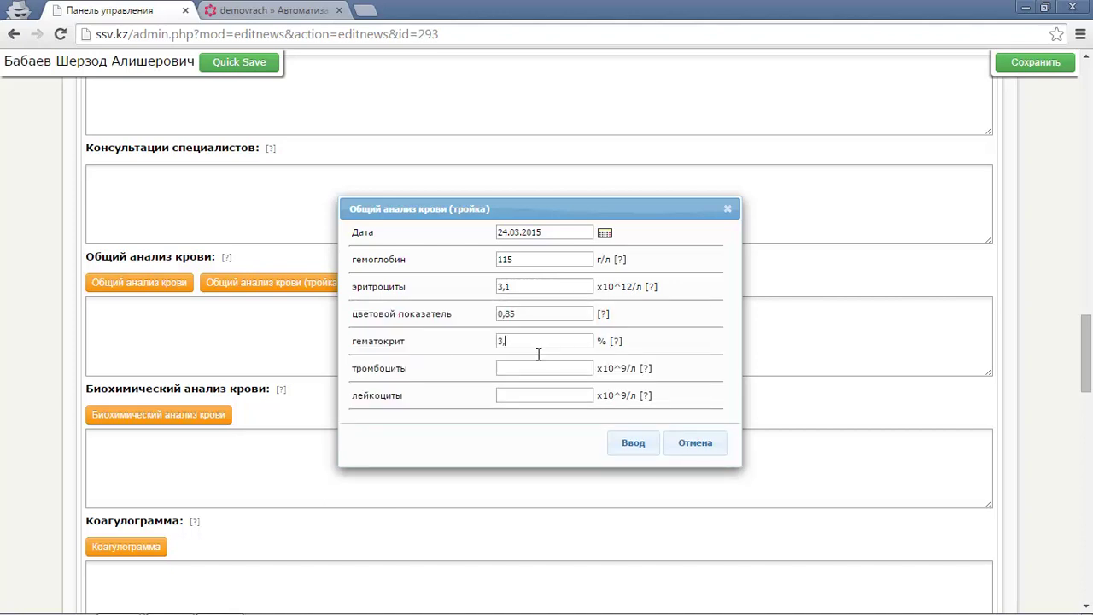
{"action": "type", "text": "9,5"}
Enter platelets 179 and leukocytes 11,5.
{"action": "type", "text": "180"}
{"action": "double_click", "coordinate": [533, 369]}
{"action": "type", "text": "179"}
{"action": "left_click", "coordinate": [525, 397]}
{"action": "left_click", "coordinate": [543, 391]}
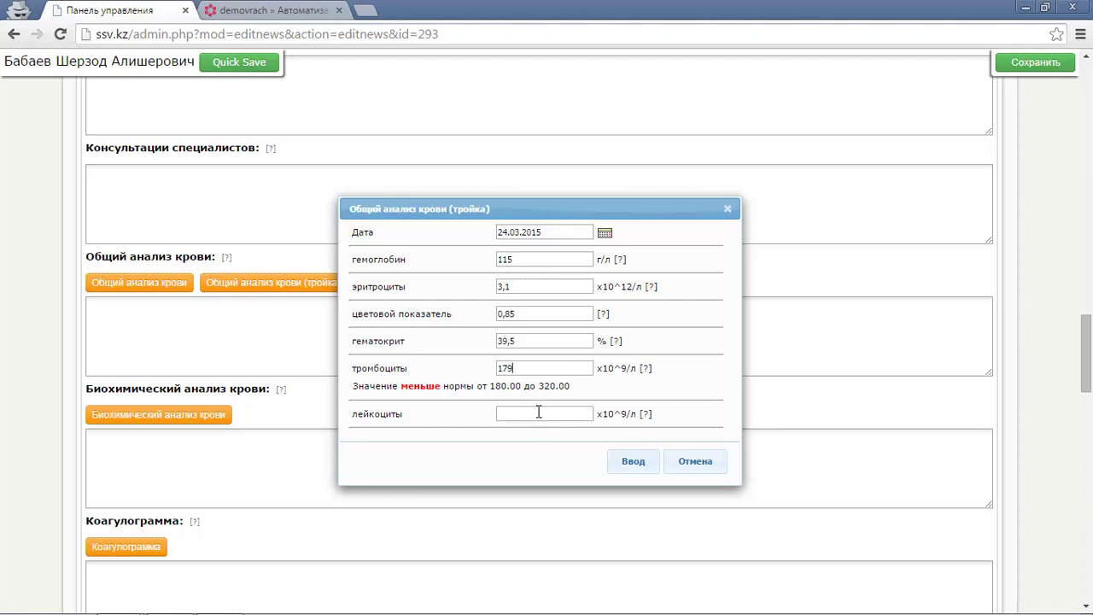
{"action": "left_click", "coordinate": [537, 411]}
{"action": "type", "text": "11,5"}
{"action": "left_click", "coordinate": [617, 415]}
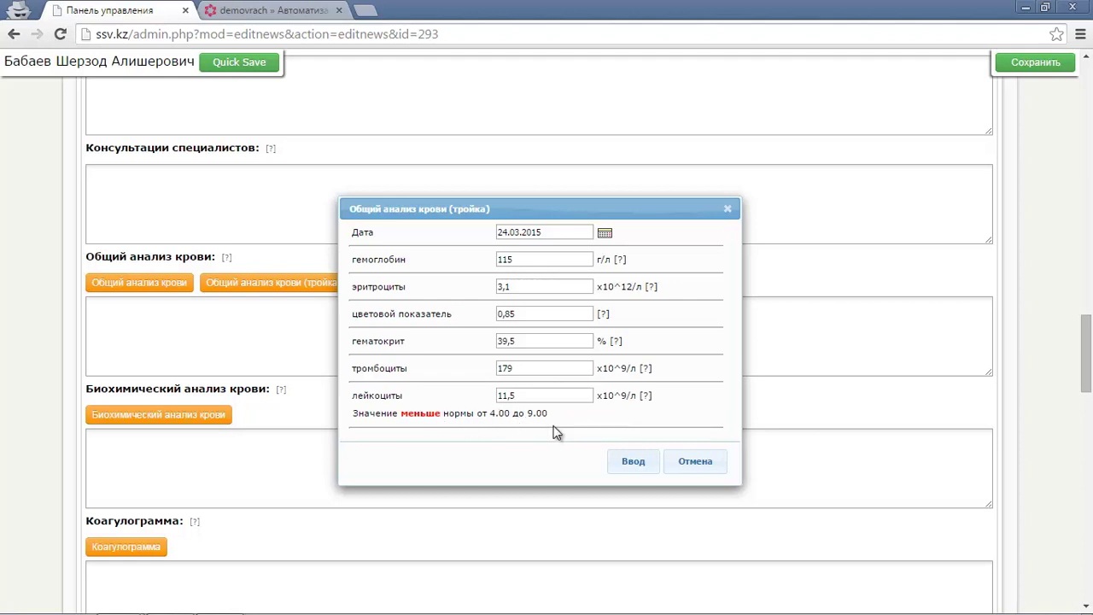
{"action": "double_click", "coordinate": [553, 398]}
Insert the triple blood count results into the record and check the test date and haemoglobin values.
{"action": "left_click", "coordinate": [631, 461]}
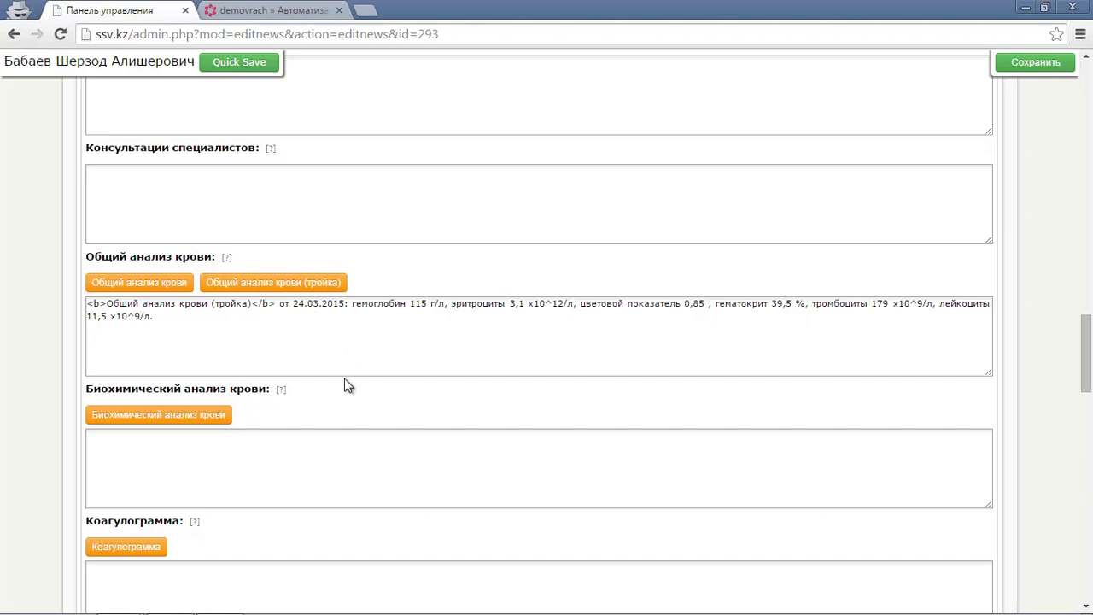
{"action": "left_click_drag", "start_coordinate": [292, 304], "coordinate": [330, 306]}
{"action": "left_click_drag", "start_coordinate": [410, 304], "coordinate": [433, 306]}
Open the complete blood count and biochemical analysis forms and close both without entries.
{"action": "left_click", "coordinate": [273, 285]}
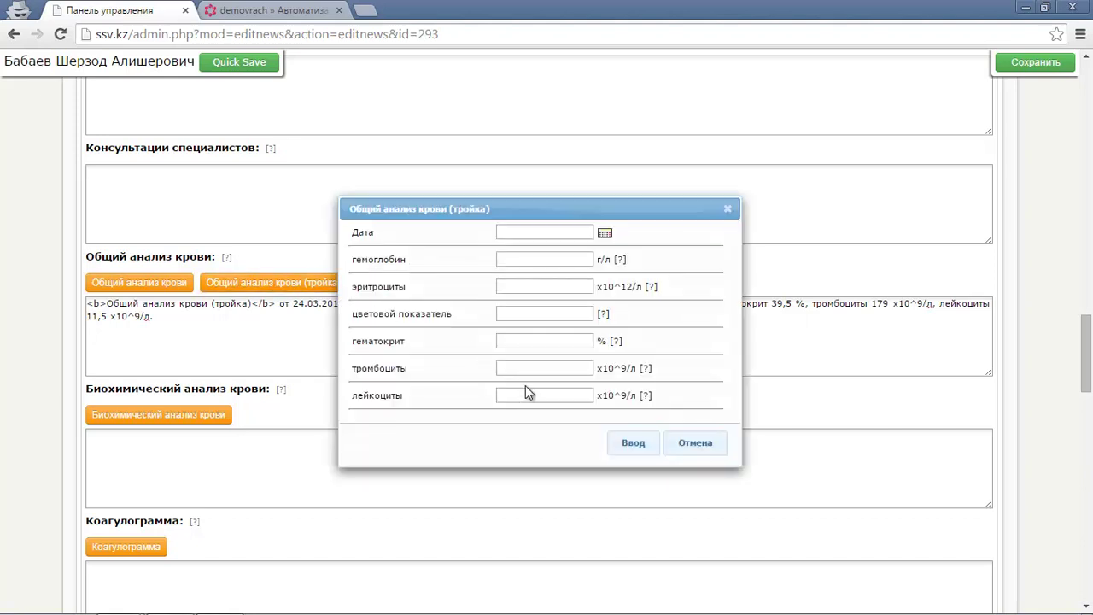
{"action": "left_click", "coordinate": [96, 284]}
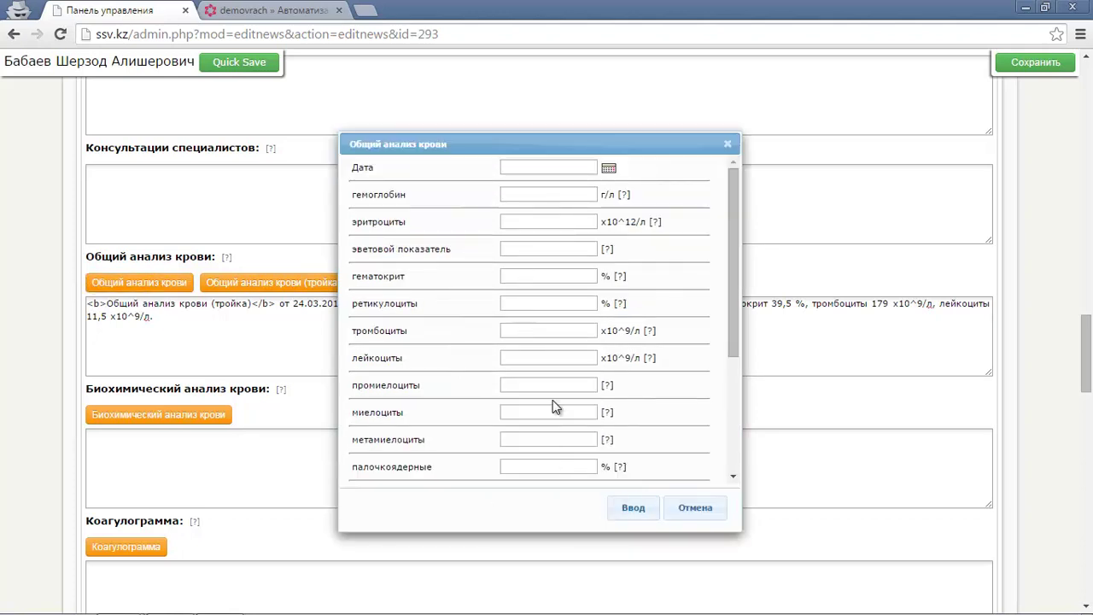
{"action": "left_click", "coordinate": [727, 144]}
{"action": "scroll", "coordinate": [342, 336], "scroll_direction": "down", "scroll_amount": 1}
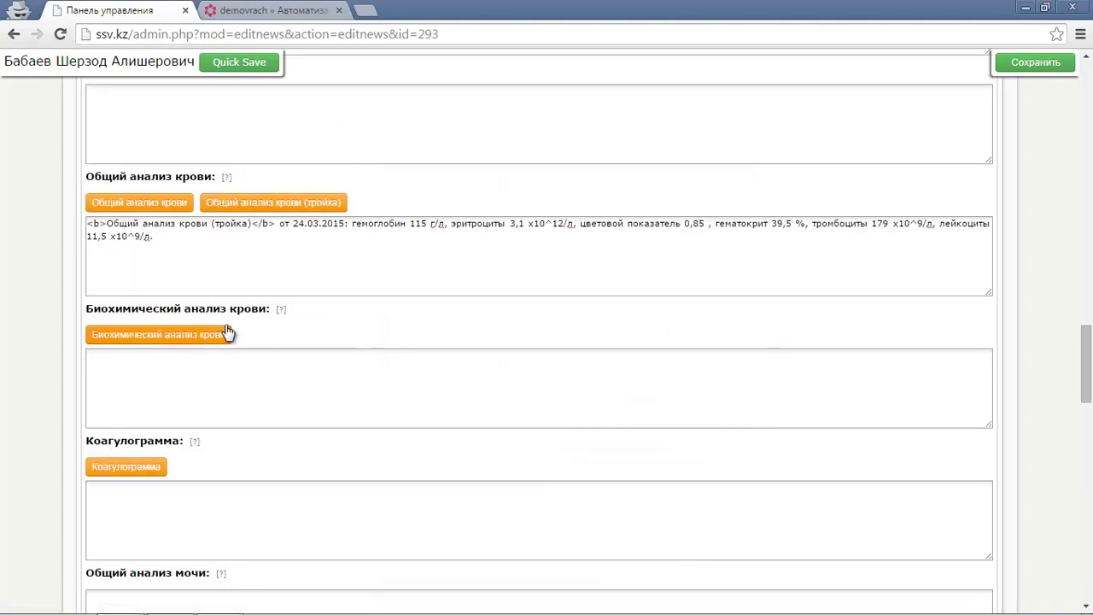
{"action": "left_click", "coordinate": [185, 339]}
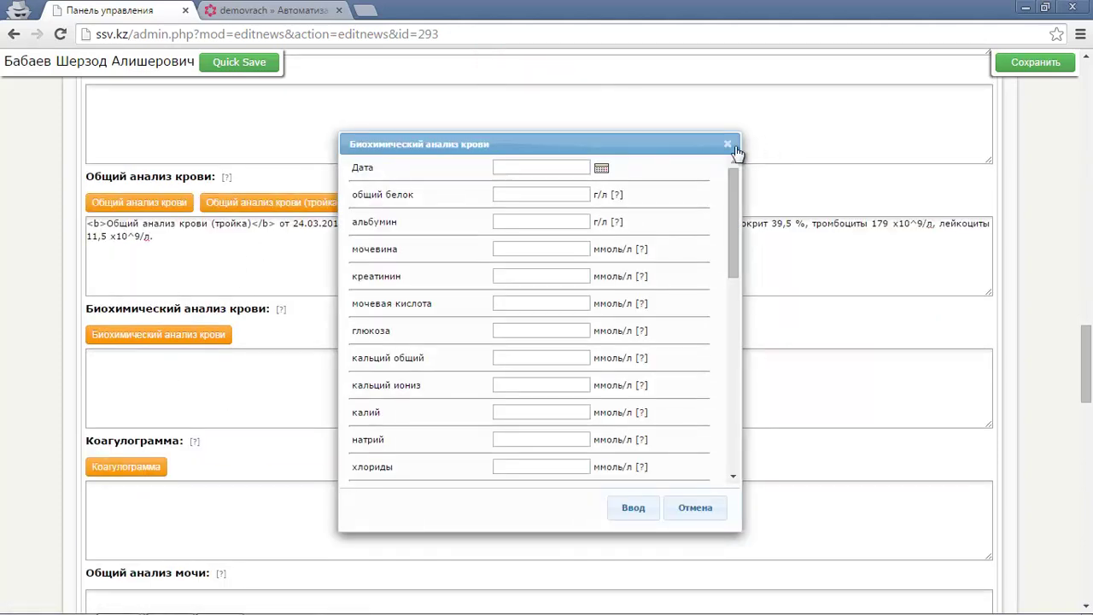
{"action": "left_click", "coordinate": [727, 144]}
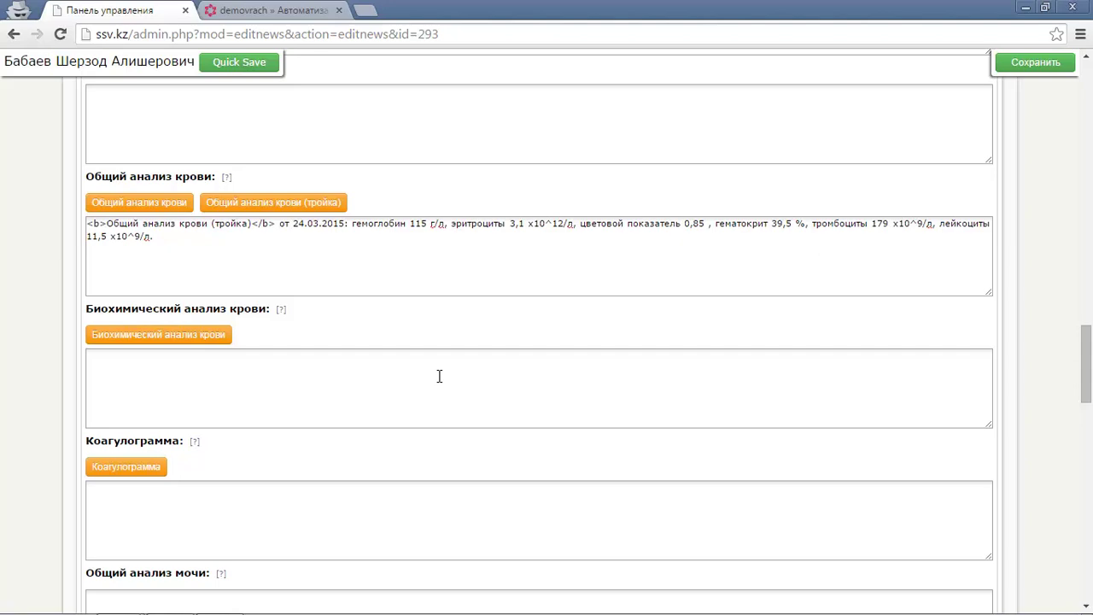
Save the patient record with Quick Save from the top of the editor.
{"action": "scroll", "coordinate": [437, 375], "scroll_direction": "up", "scroll_amount": 5}
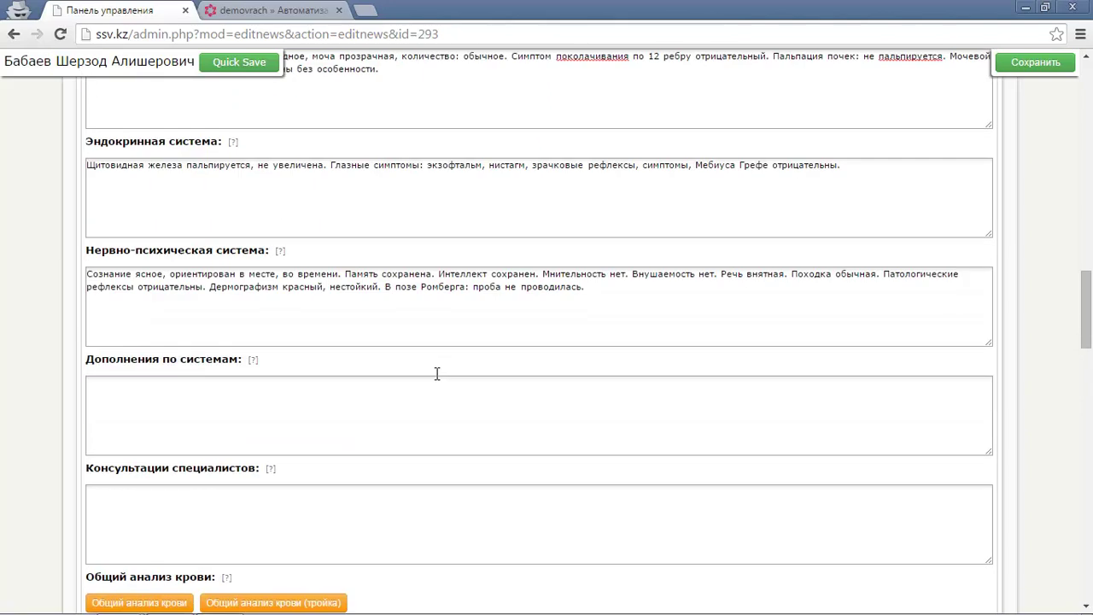
{"action": "scroll", "coordinate": [444, 371], "scroll_direction": "up", "scroll_amount": 1}
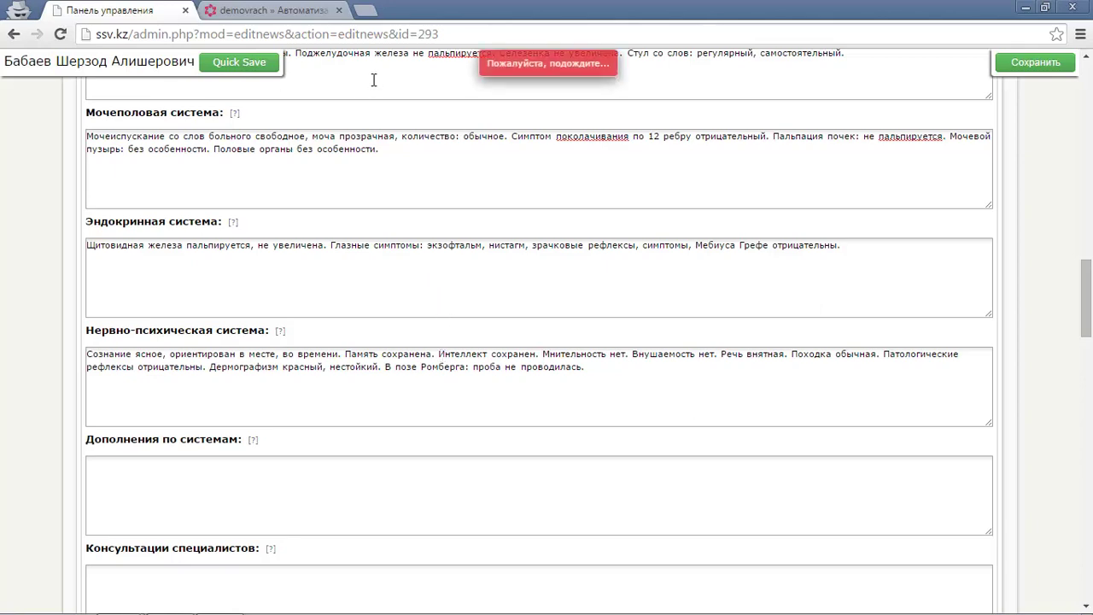
{"action": "left_click", "coordinate": [323, 9]}
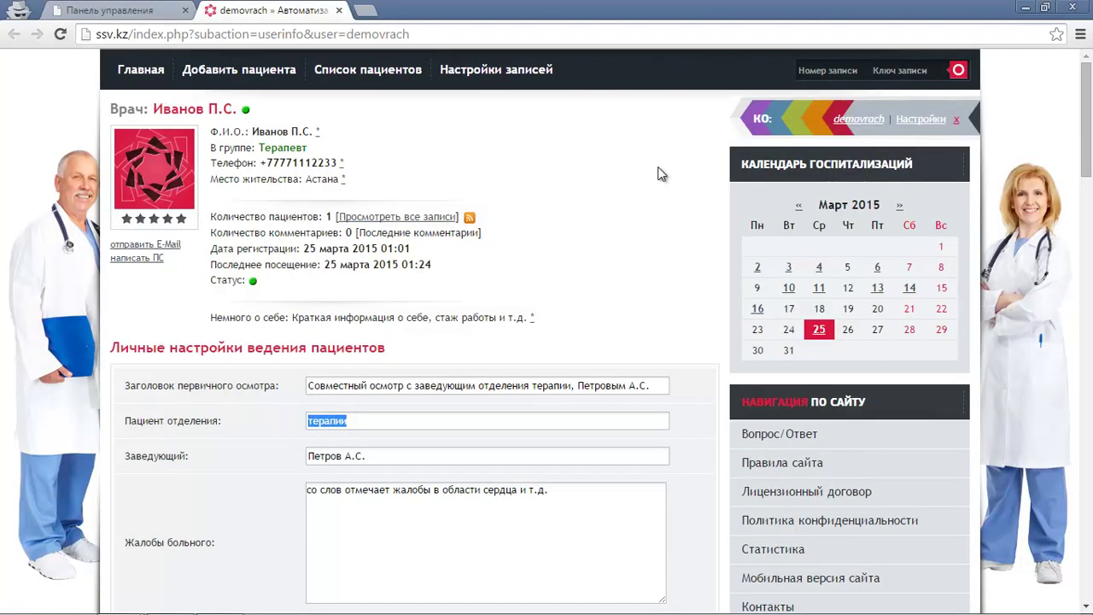
Open the site's Контакты feedback page and look over the form.
{"action": "scroll", "coordinate": [822, 162], "scroll_direction": "down", "scroll_amount": 3}
{"action": "left_click", "coordinate": [771, 365]}
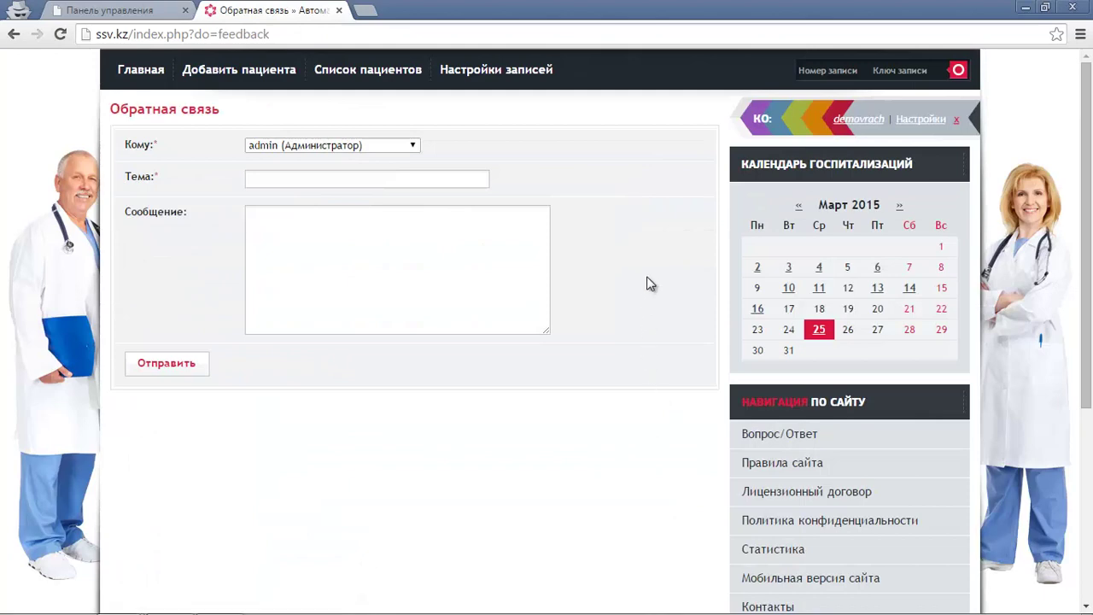
{"action": "scroll", "coordinate": [647, 283], "scroll_direction": "down", "scroll_amount": 4}
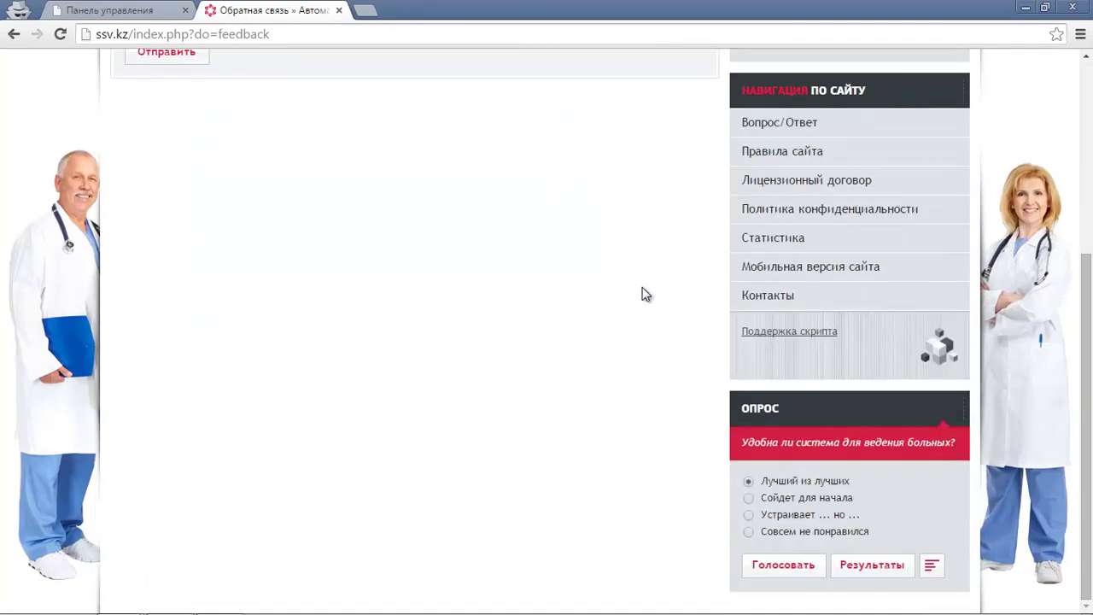
{"action": "scroll", "coordinate": [645, 293], "scroll_direction": "up", "scroll_amount": 4}
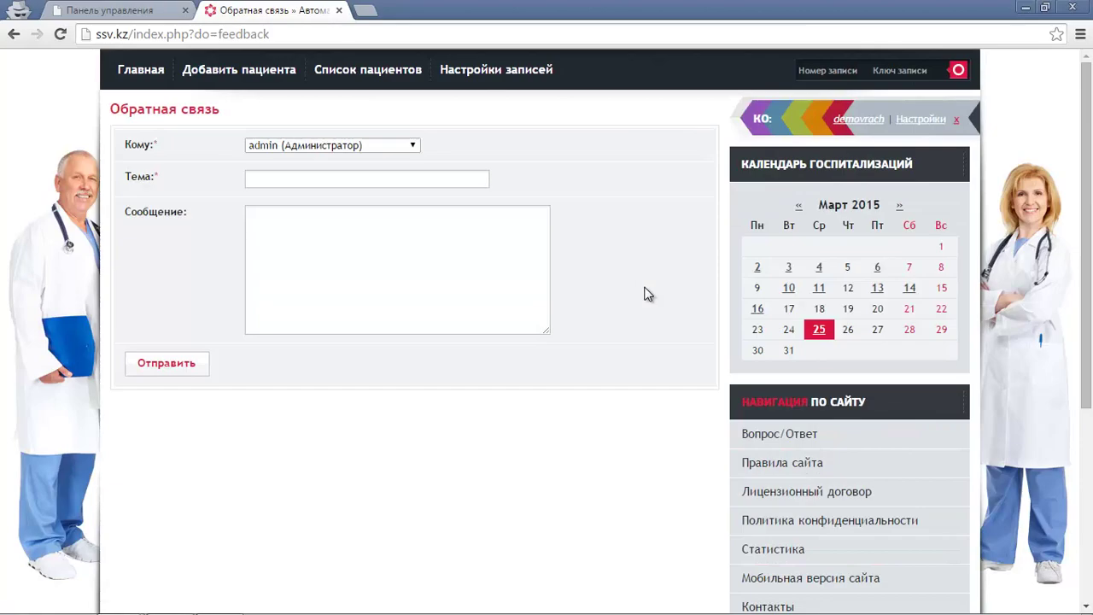
Return to the Панель управления record editor and go back to its top.
{"action": "key", "text": "ctrl+Tab"}
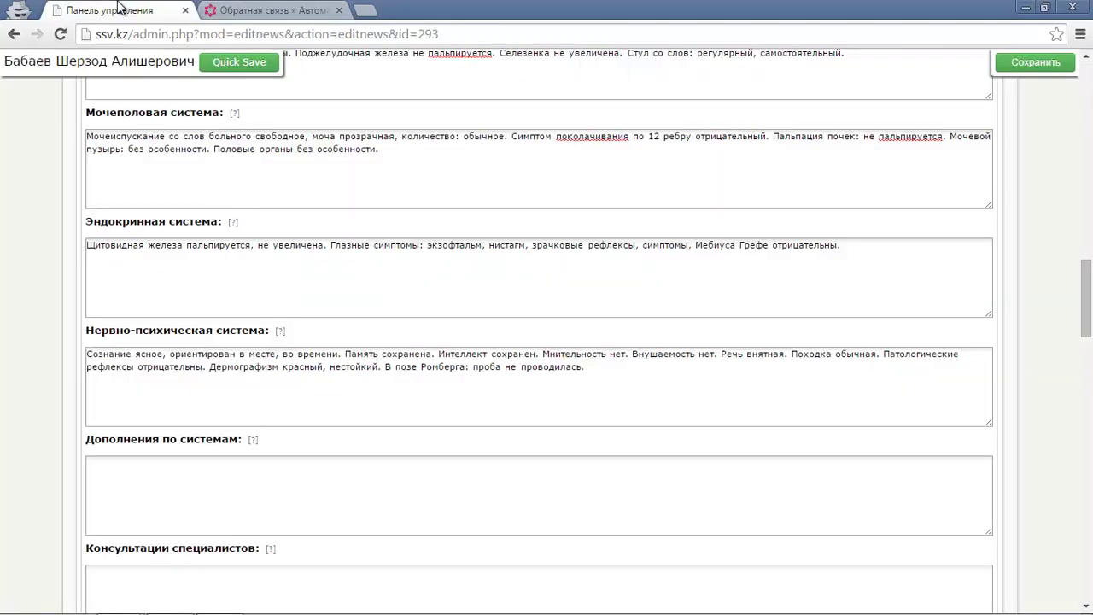
{"action": "scroll", "coordinate": [777, 156], "scroll_direction": "up", "scroll_amount": 15}
{"action": "scroll", "coordinate": [777, 157], "scroll_direction": "up", "scroll_amount": 4}
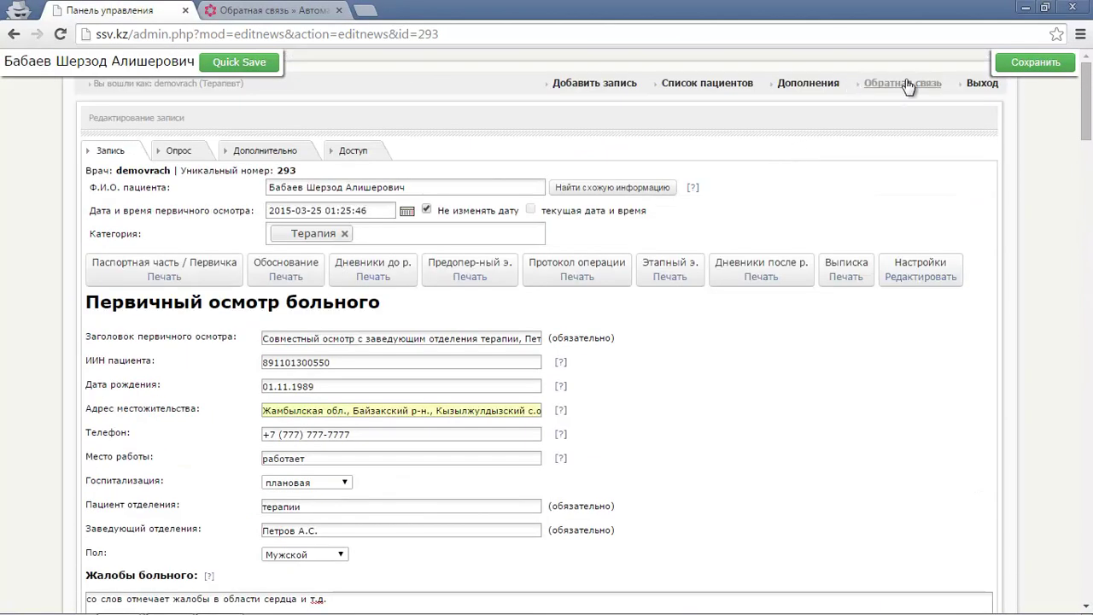
Start a new personal message to admin via Обратная связь and review the empty form.
{"action": "left_click", "coordinate": [905, 85]}
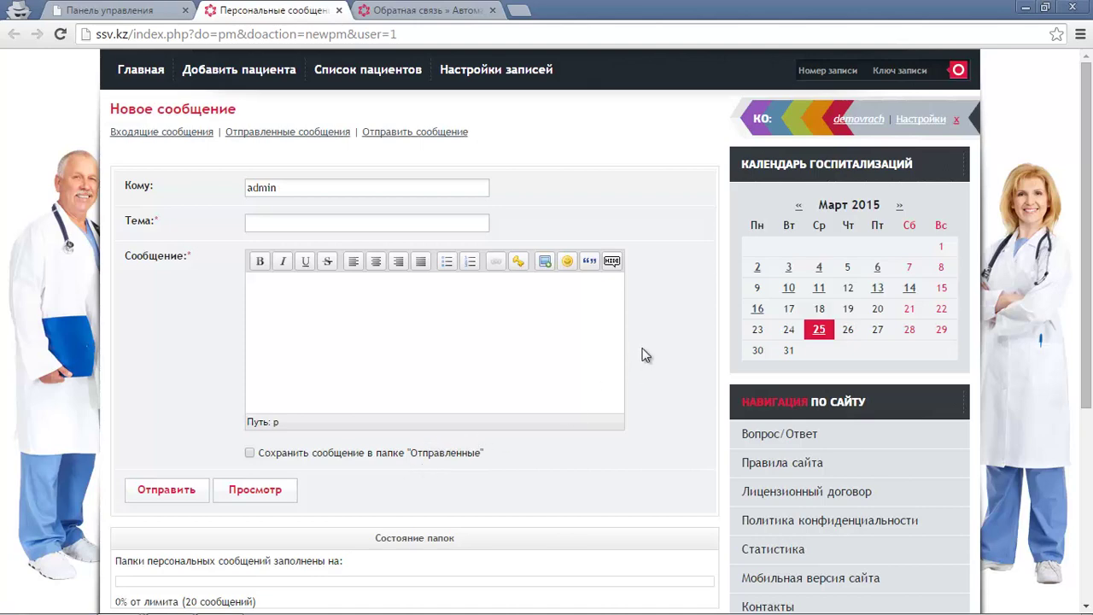
{"action": "scroll", "coordinate": [636, 351], "scroll_direction": "down", "scroll_amount": 4}
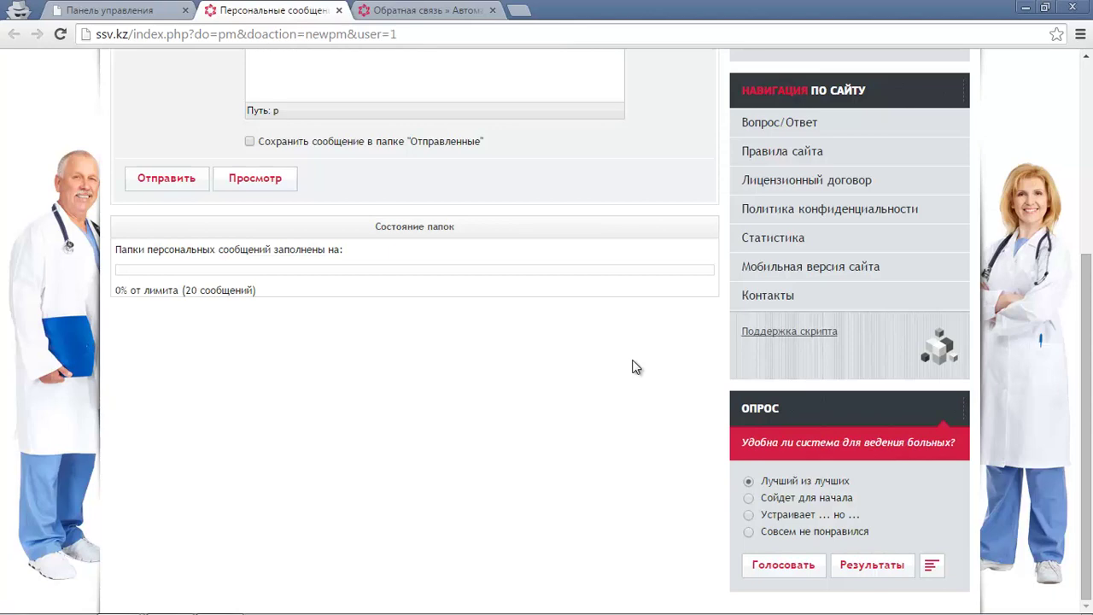
{"action": "scroll", "coordinate": [636, 367], "scroll_direction": "up", "scroll_amount": 5}
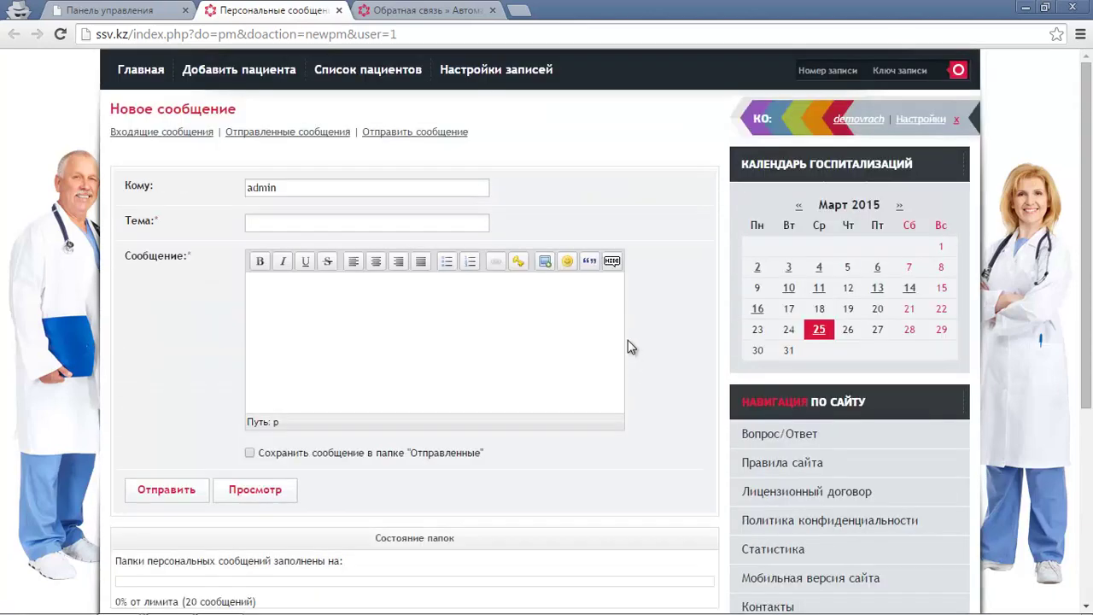